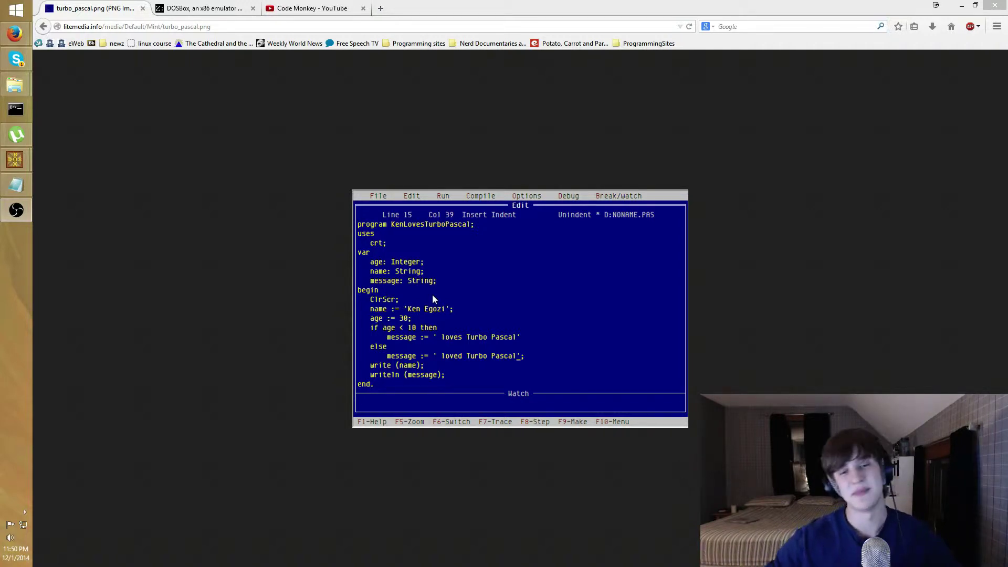
Show the DOSBox download page and examine its list of versions for different operating systems
click(422, 98)
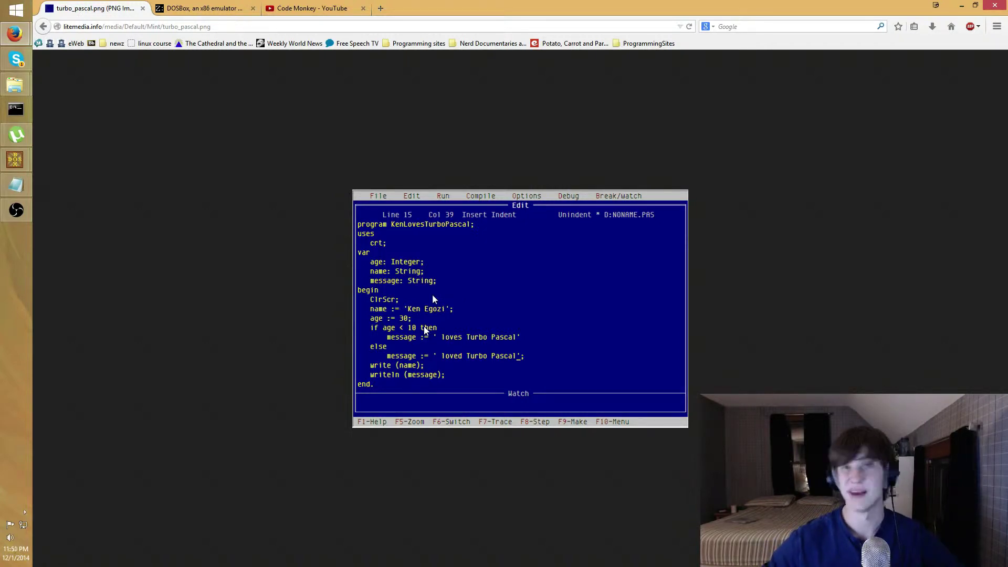
click(229, 9)
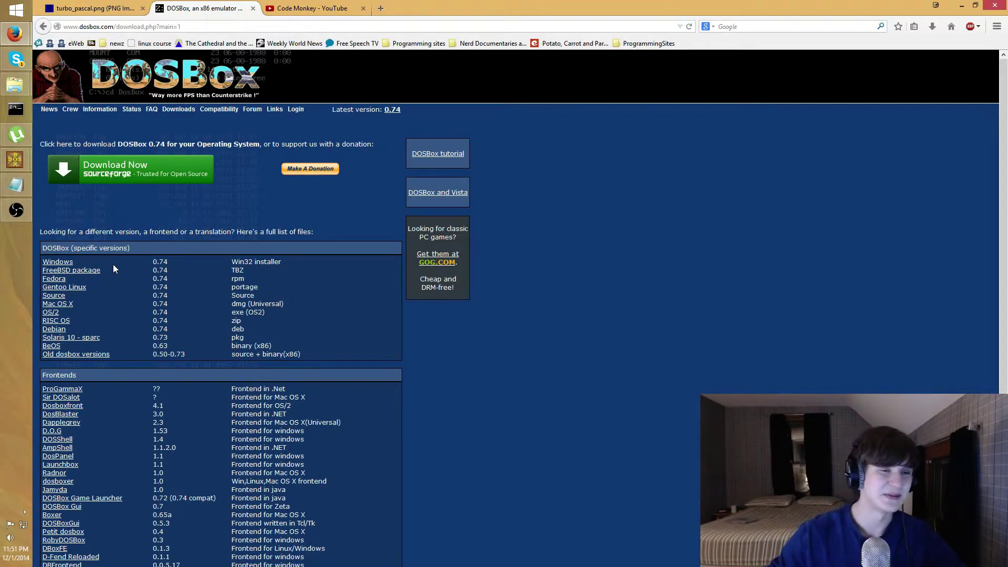
drag(125, 339, 48, 262)
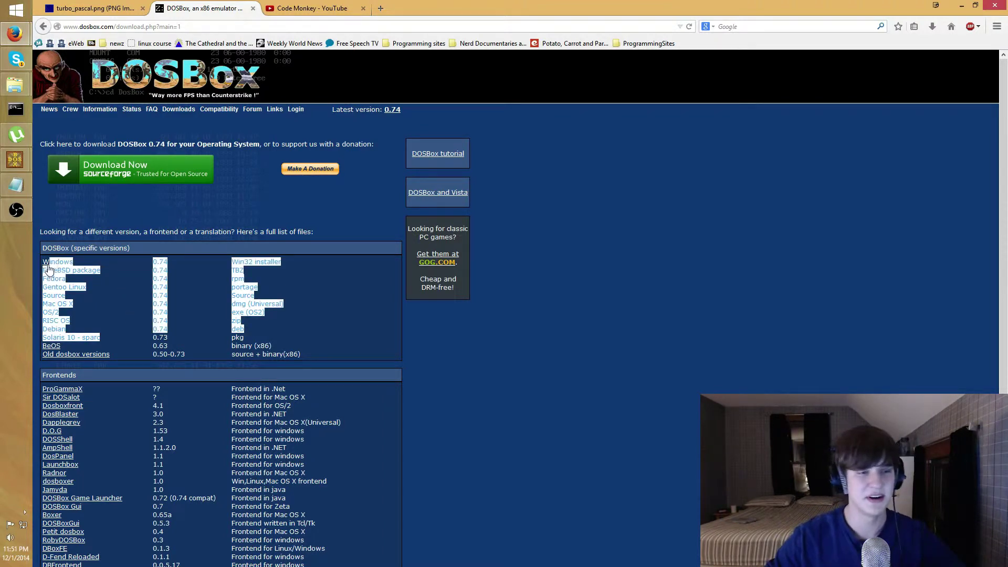
click(119, 285)
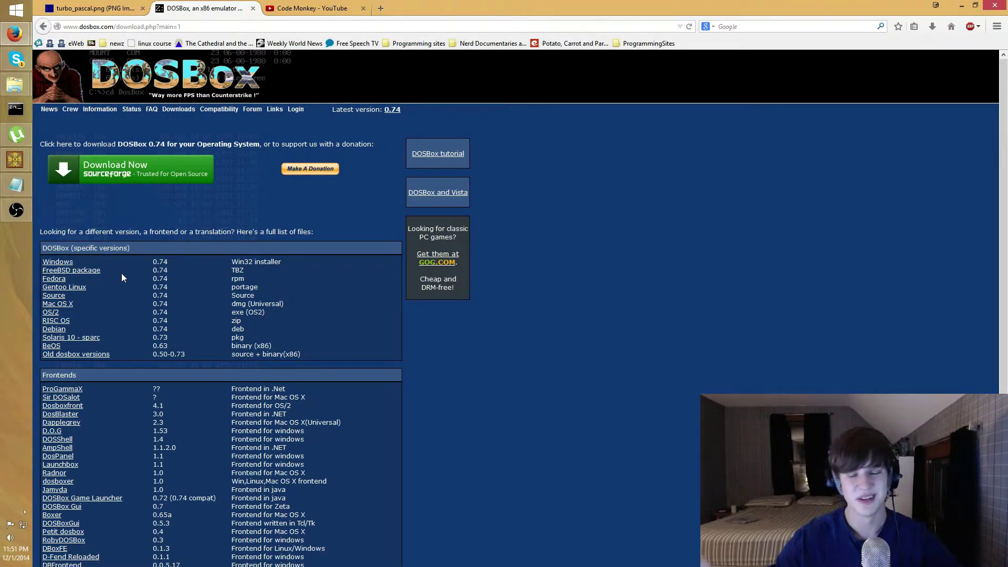
Minimize the browser, switch to the running DOSBox window and move it higher on the desktop
click(964, 7)
drag(481, 204, 326, 91)
click(447, 83)
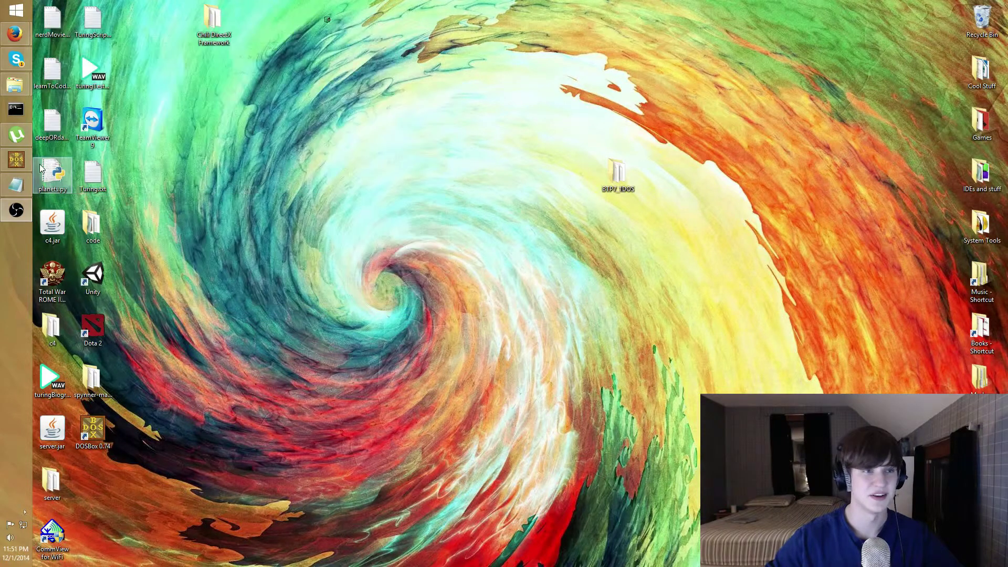
click(15, 160)
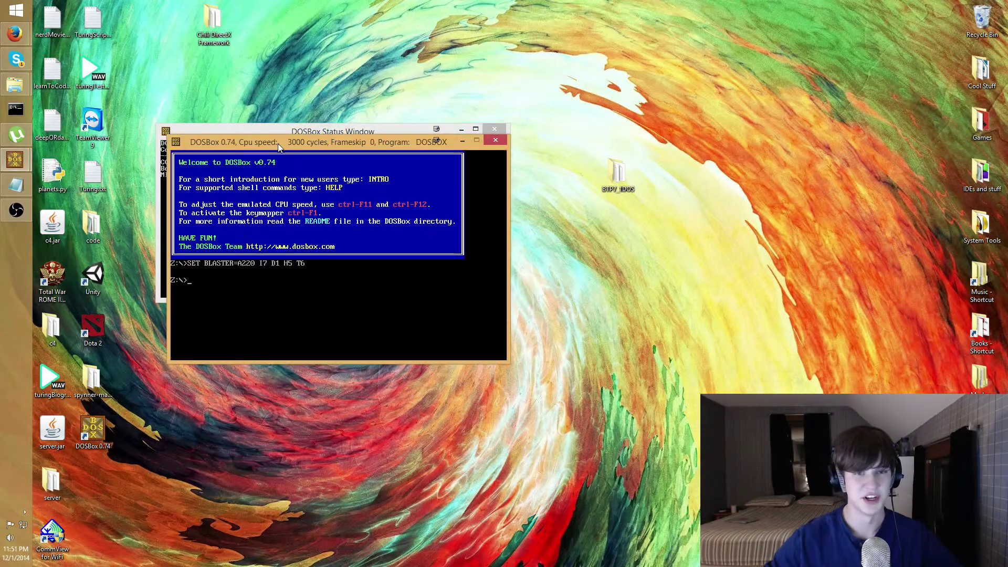
drag(322, 145, 321, 108)
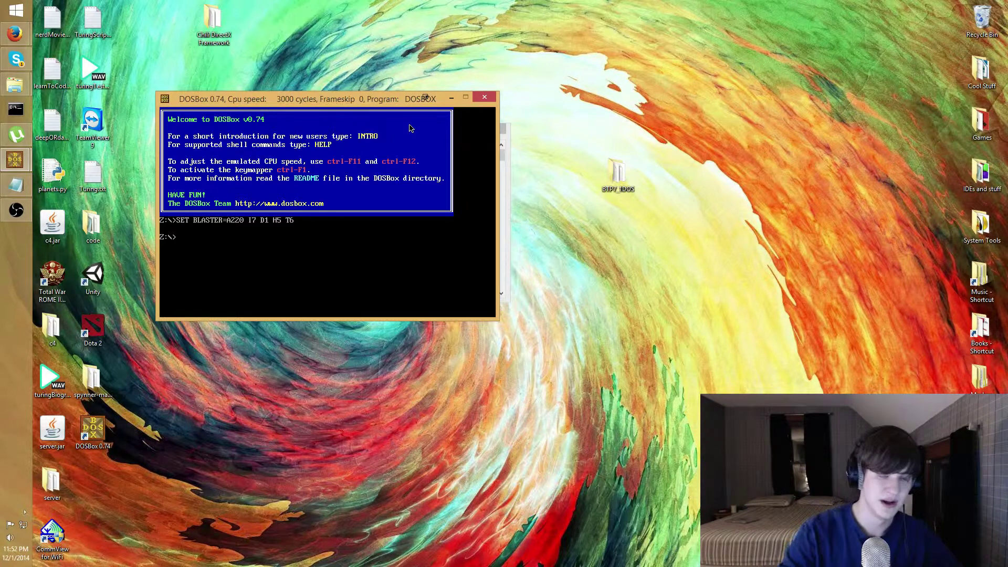
Run the intro command at the DOSBox prompt and page through all its help screens
text(intro)
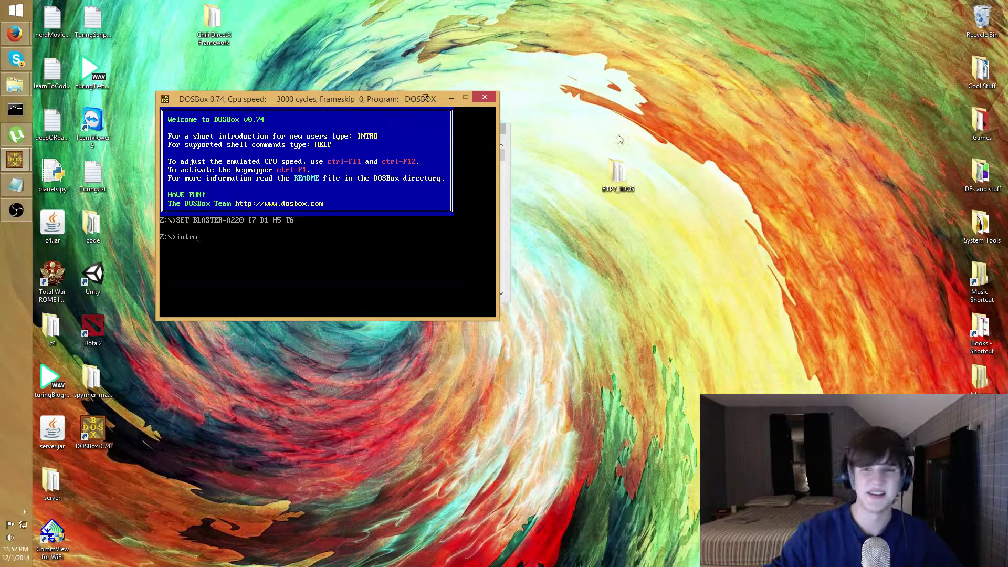
click(618, 174)
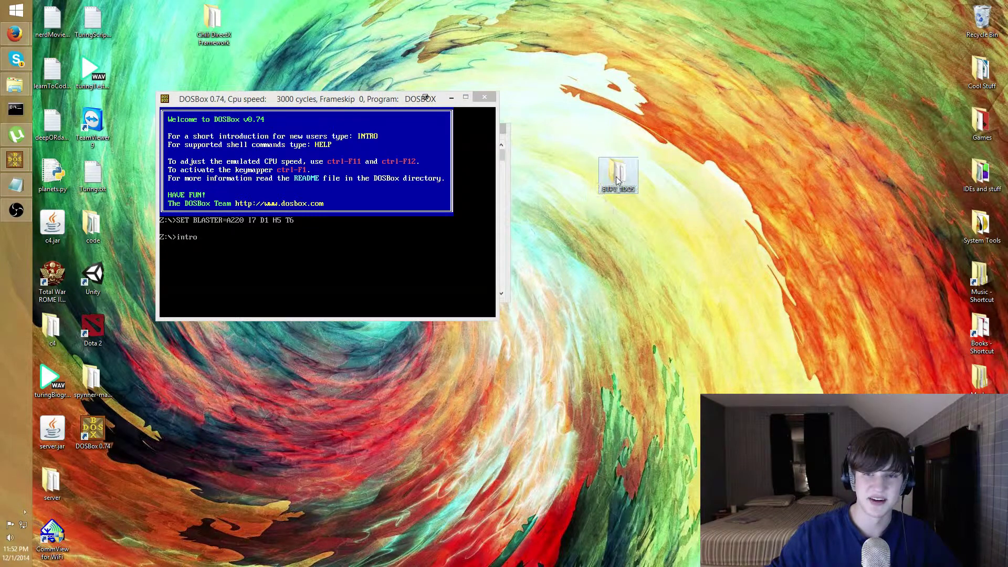
click(651, 198)
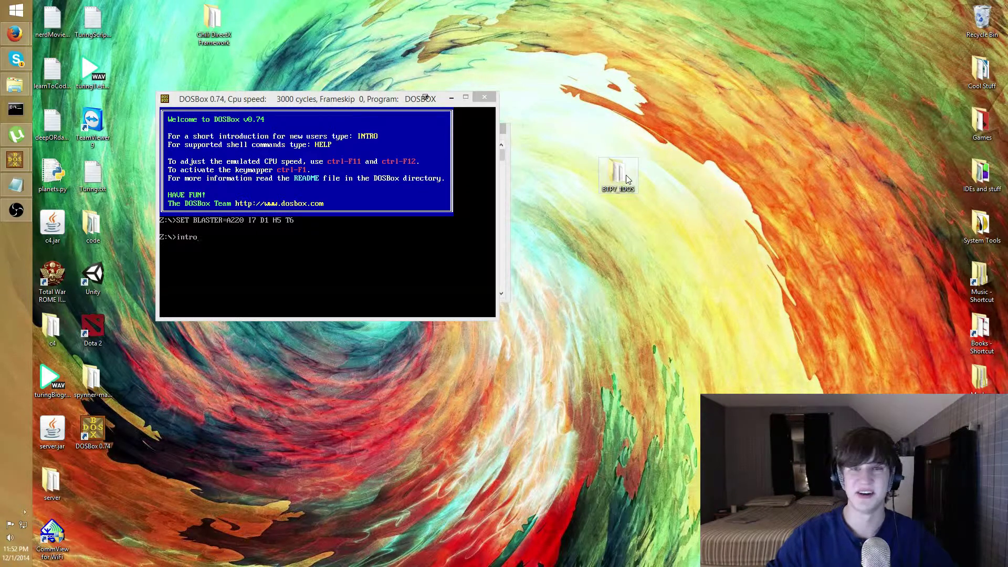
click(330, 264)
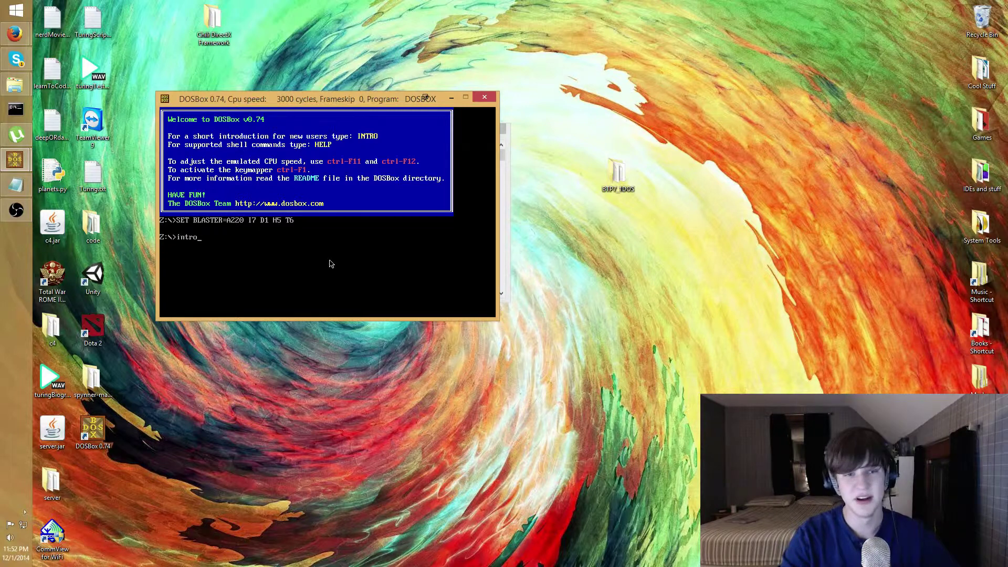
key(Return)
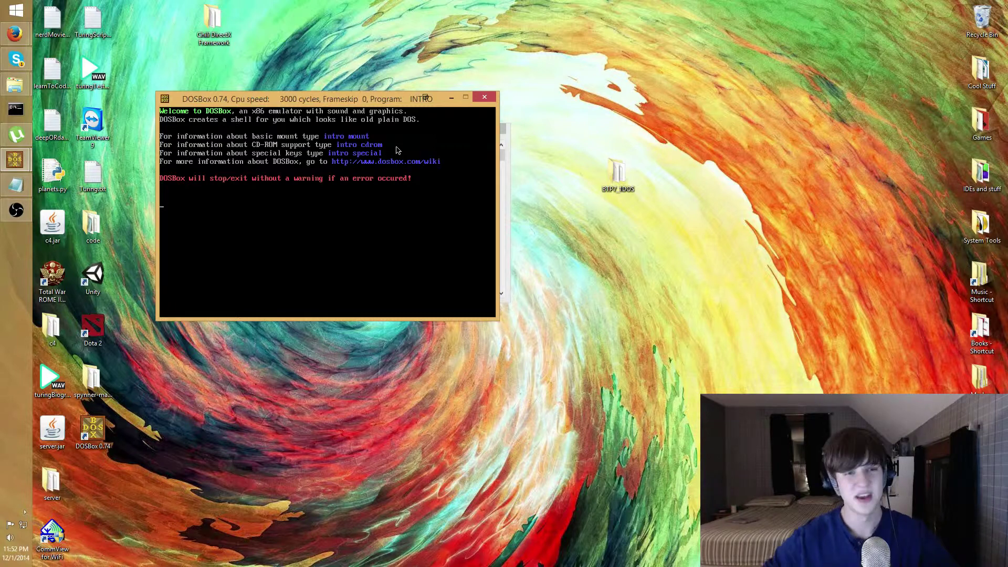
key(Return)
key(Return)
key(Return)
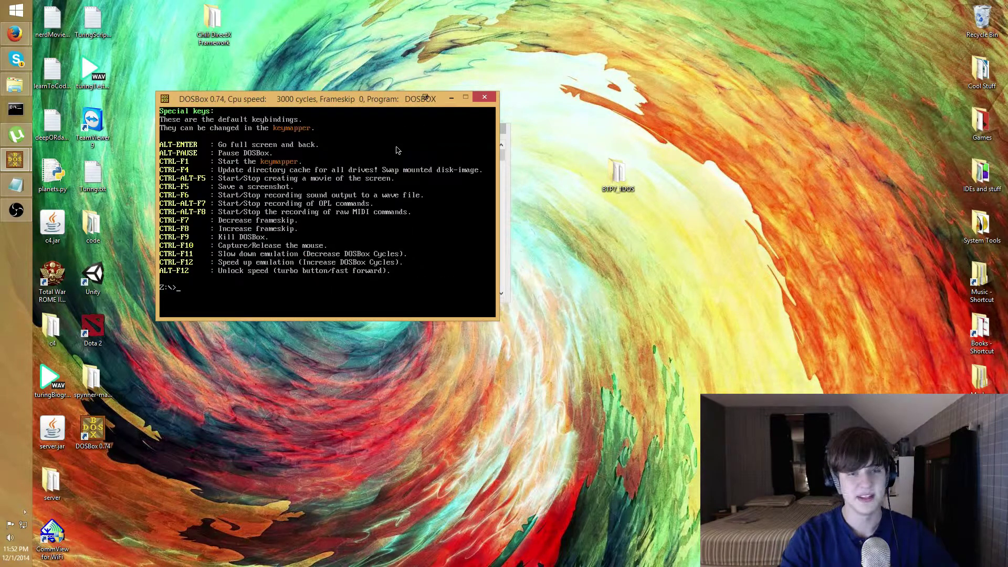
Run intro mount to view the instructions for mounting a directory
click(619, 173)
click(323, 266)
text(intro mount)
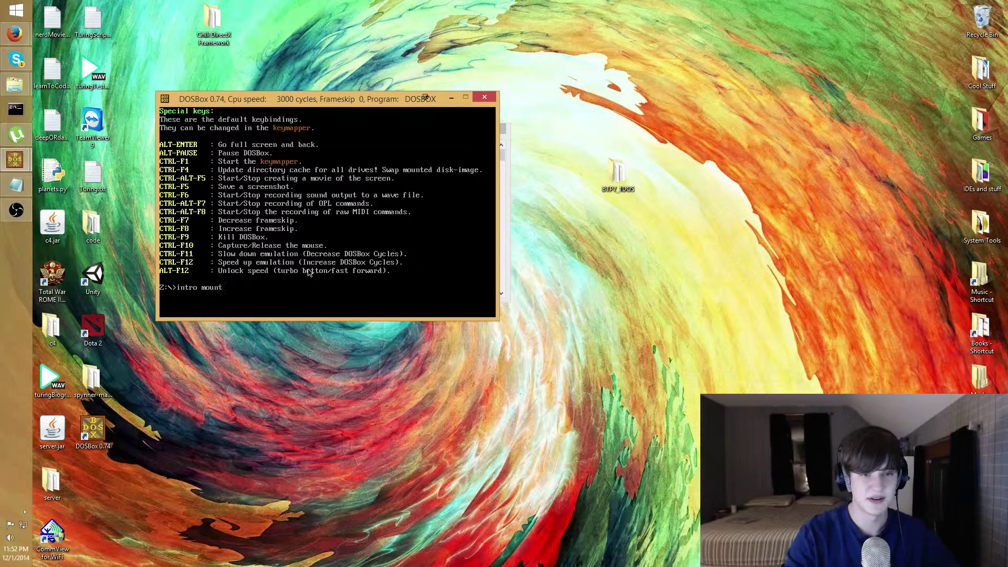
key(Return)
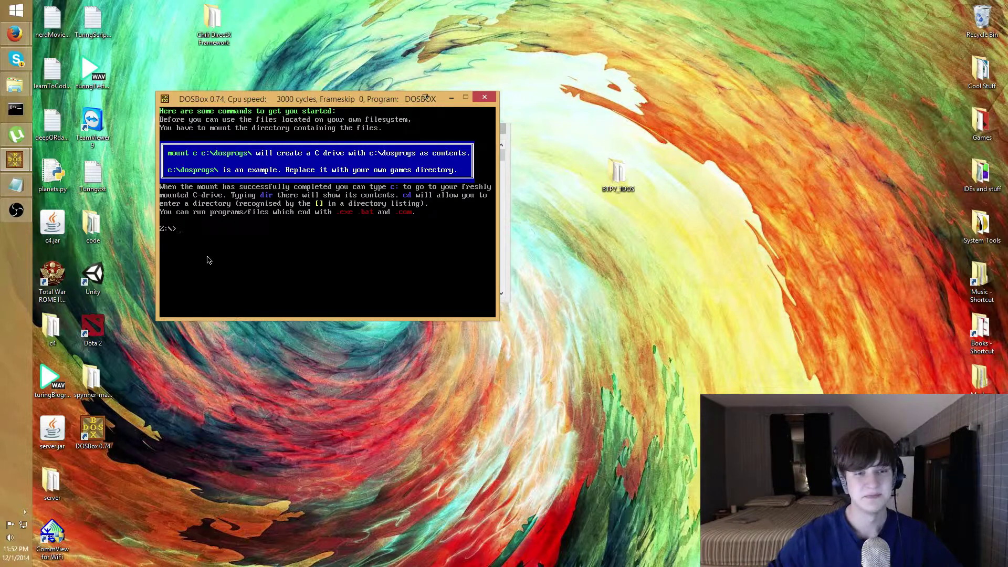
Mount the folder c:\users\root\desktop\btp7_1dos as drive C
click(618, 176)
click(332, 267)
text(mount c c:)
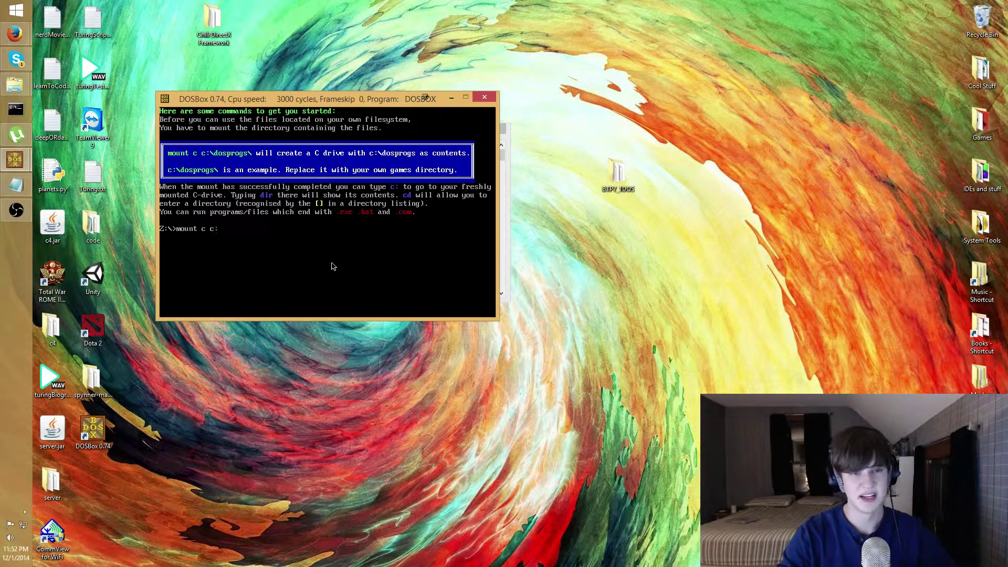
text(\users\root\de)
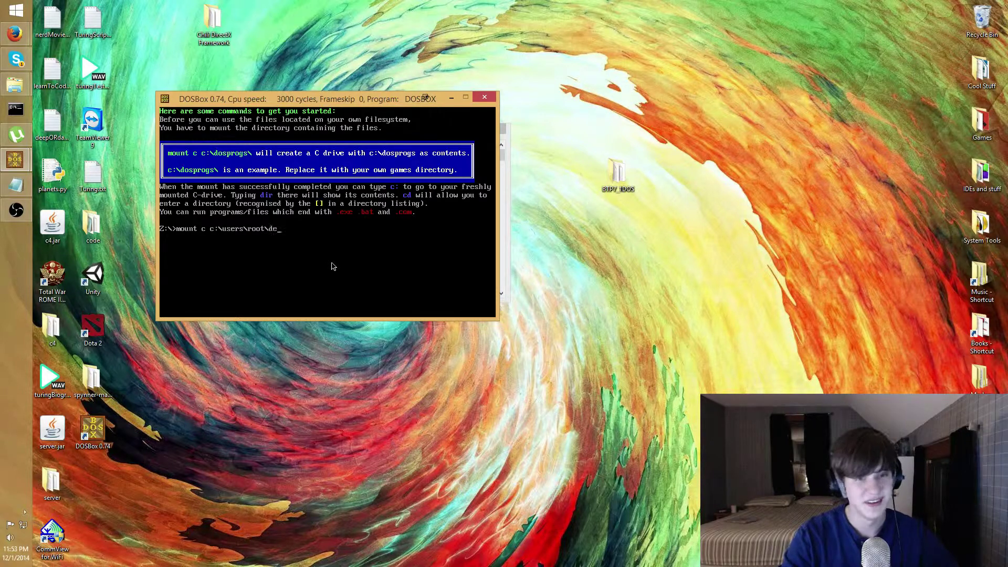
text(sktop)
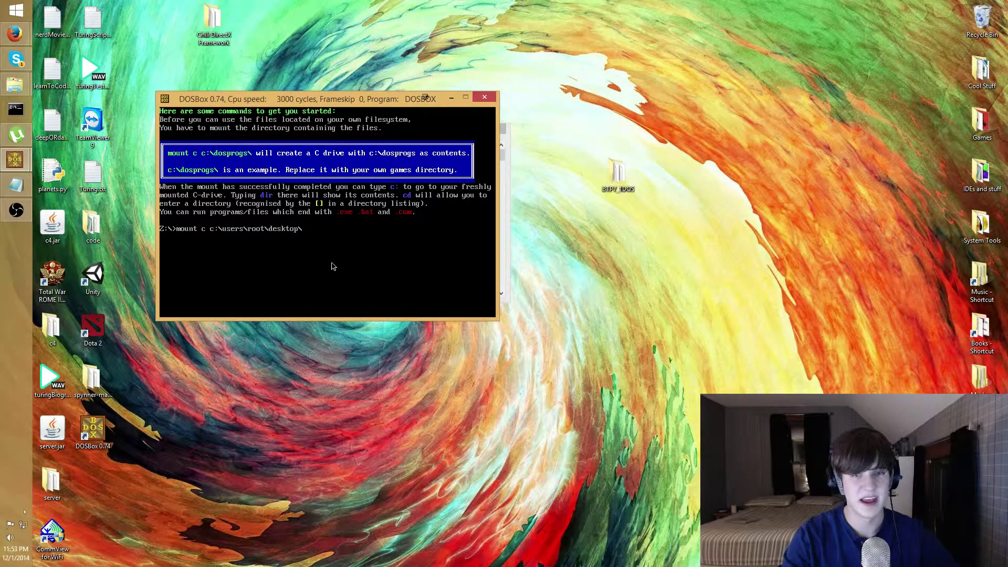
text(\btp)
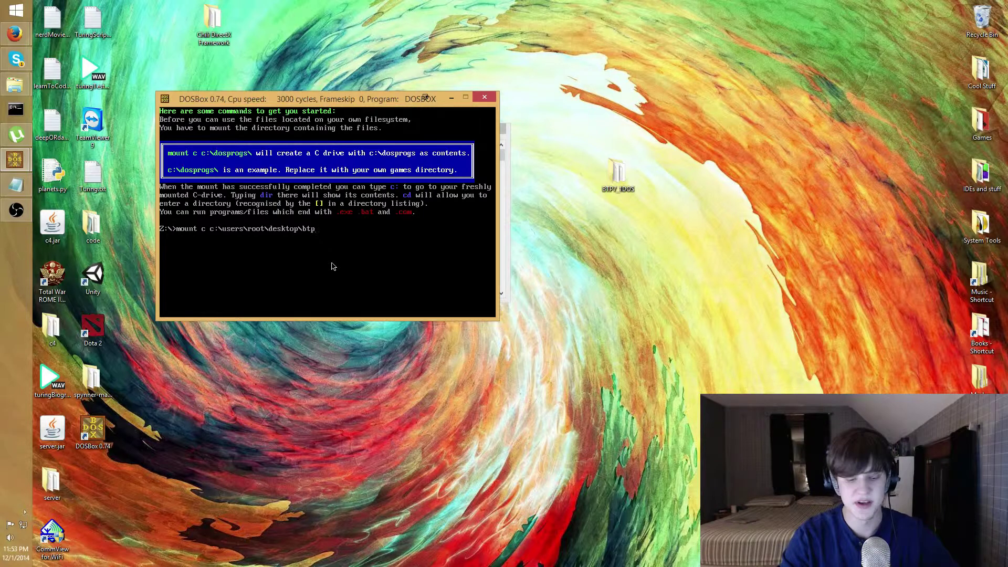
text(7+)
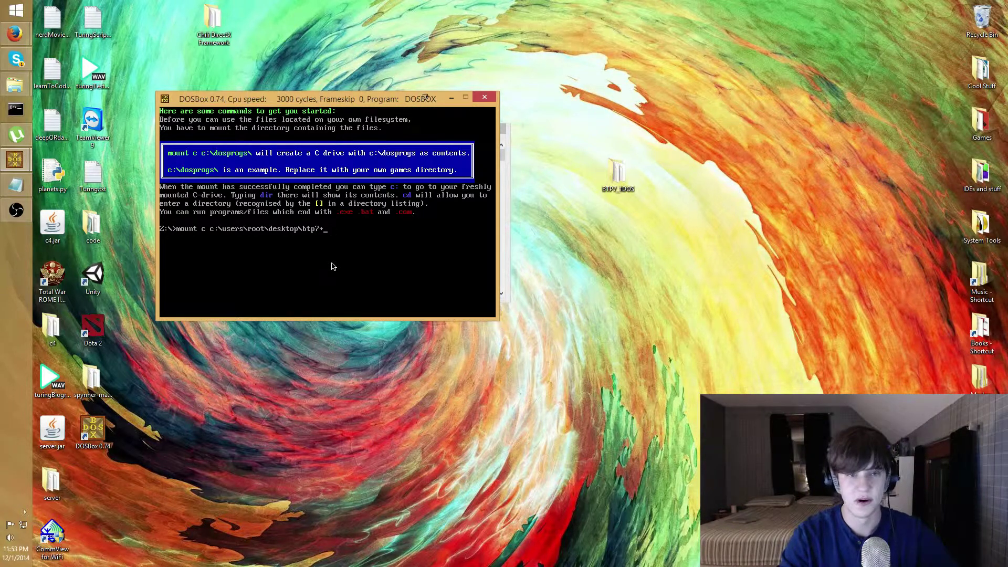
key(BackSpace)
text(_1dos)
key(Return)
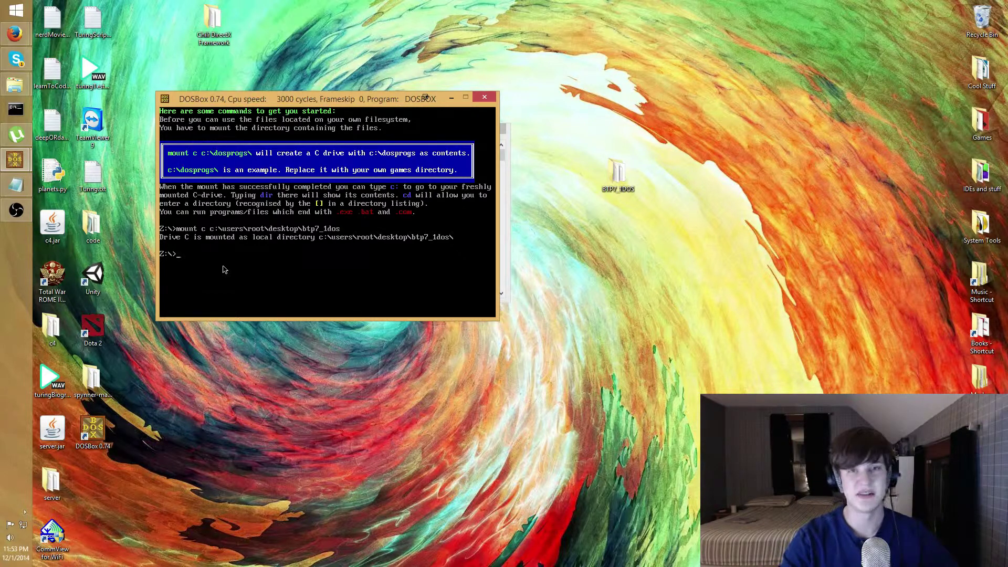
Change to the mounted C: drive and list its contents with dir
text(c:)
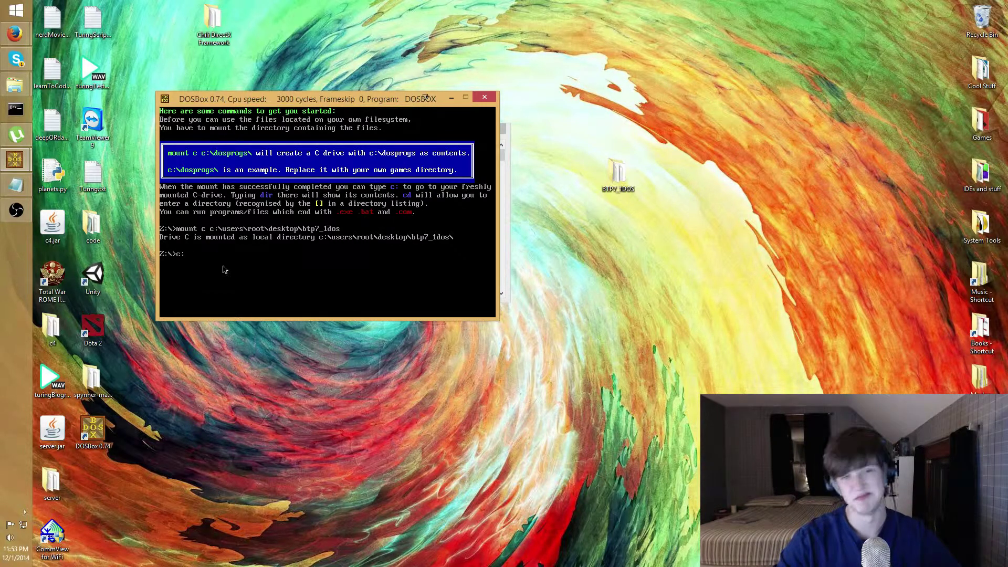
key(Return)
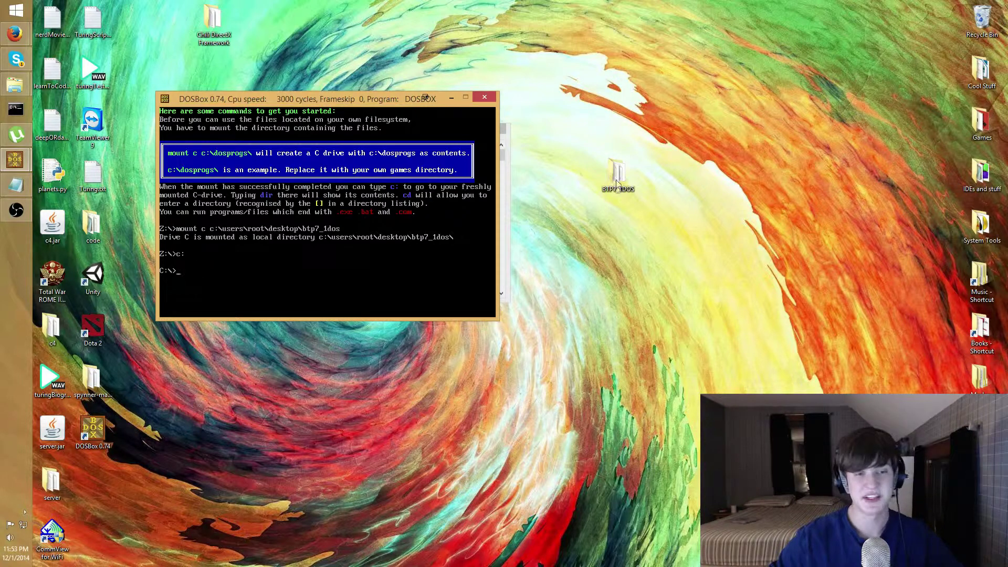
drag(618, 183, 581, 234)
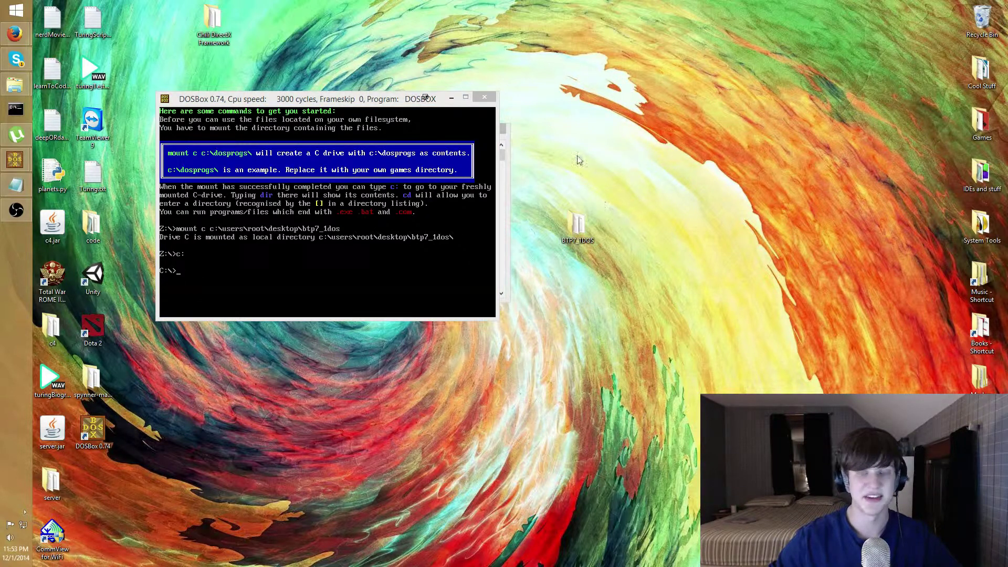
click(578, 226)
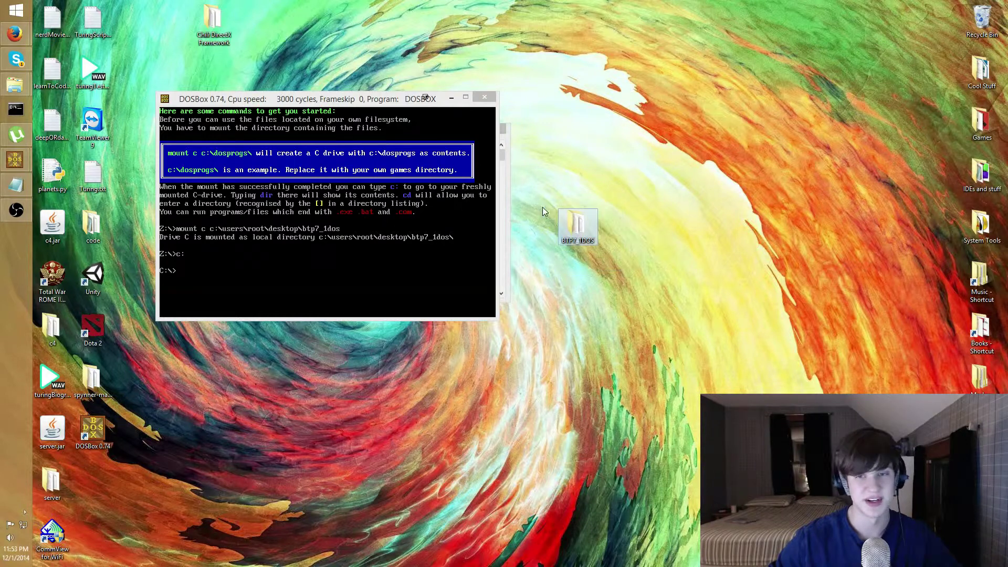
key(alt+Tab)
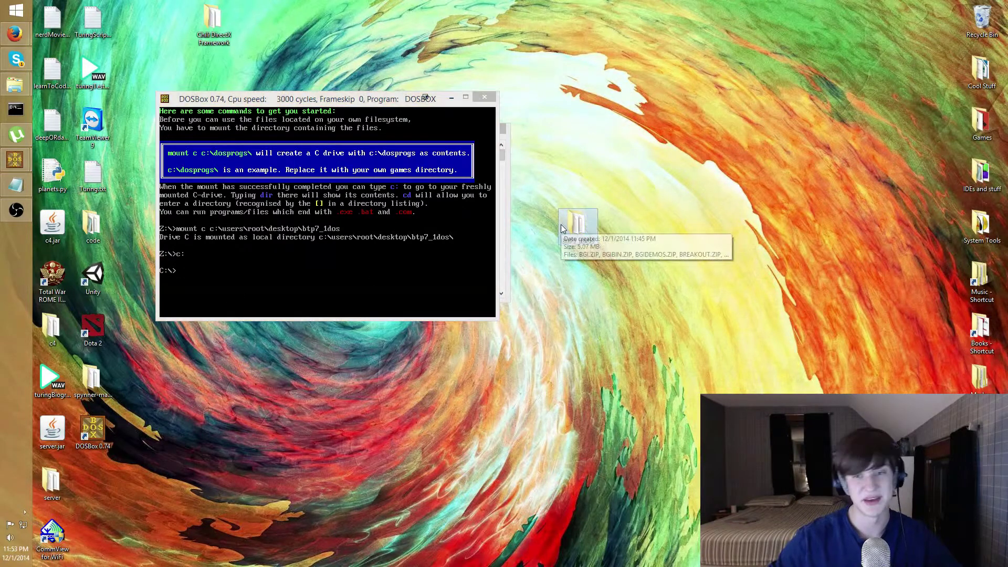
click(269, 286)
text(dir)
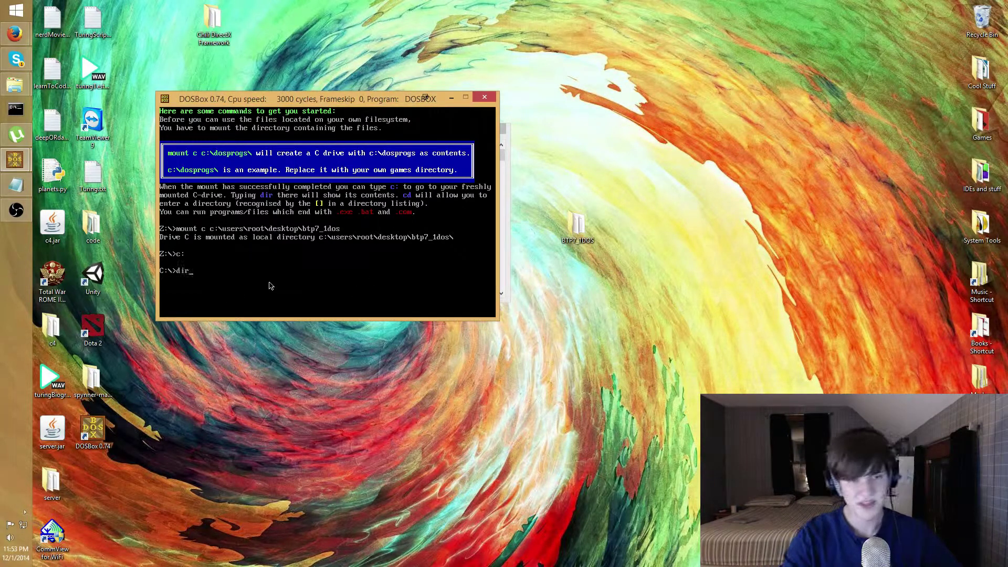
key(Return)
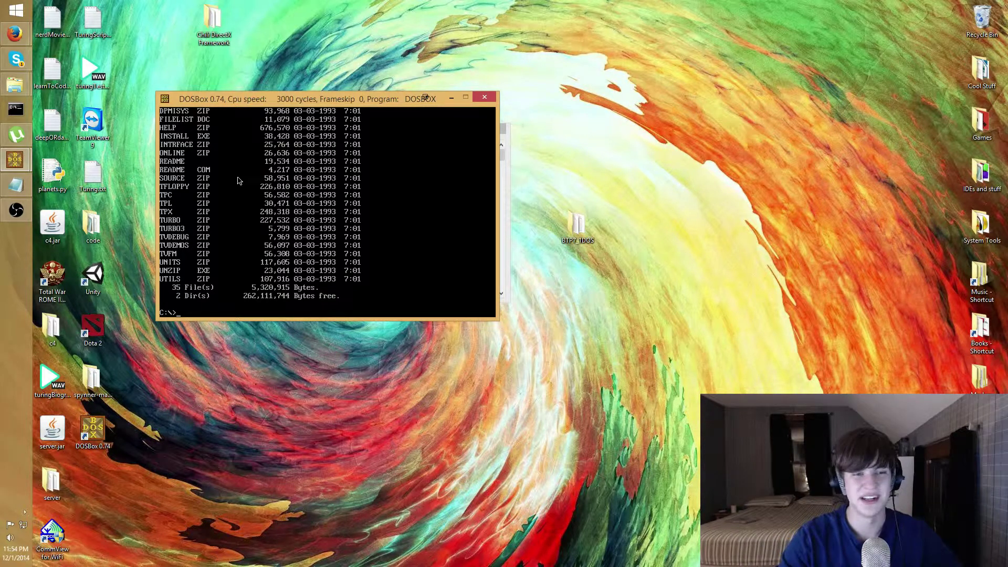
Run install.exe and accept the default options, with C as the source drive, up to the installation directory settings
text(install.)
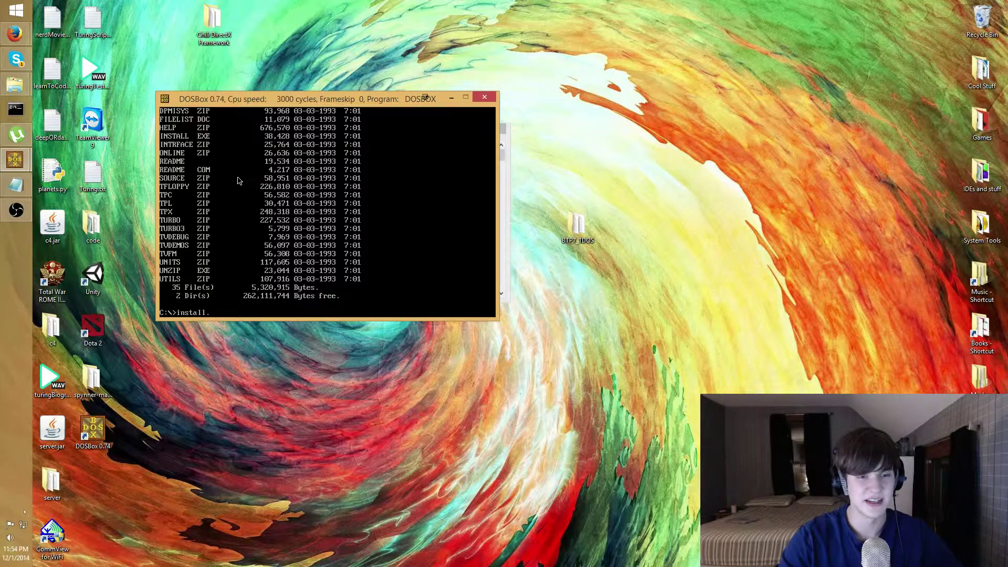
text(exe)
key(Return)
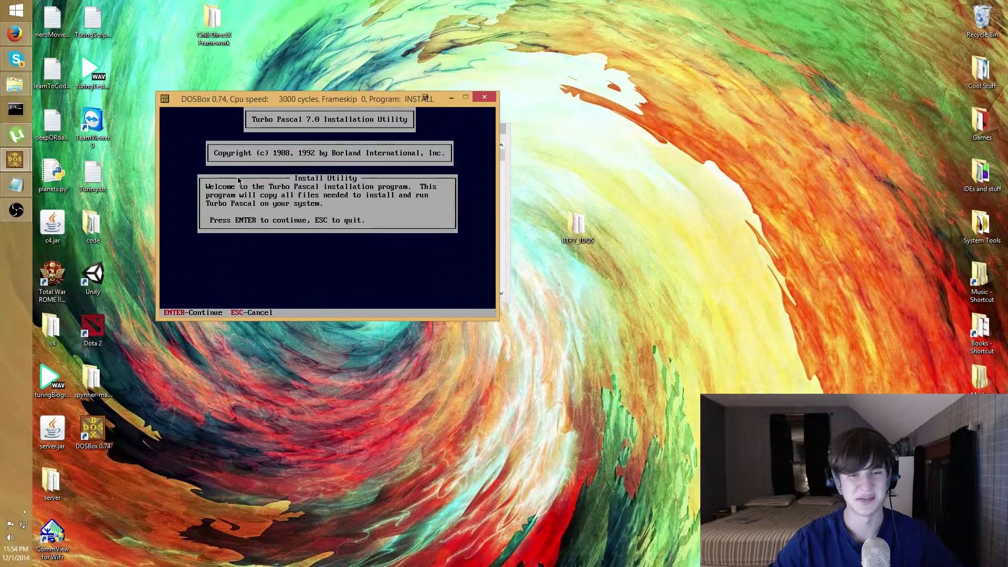
key(Return)
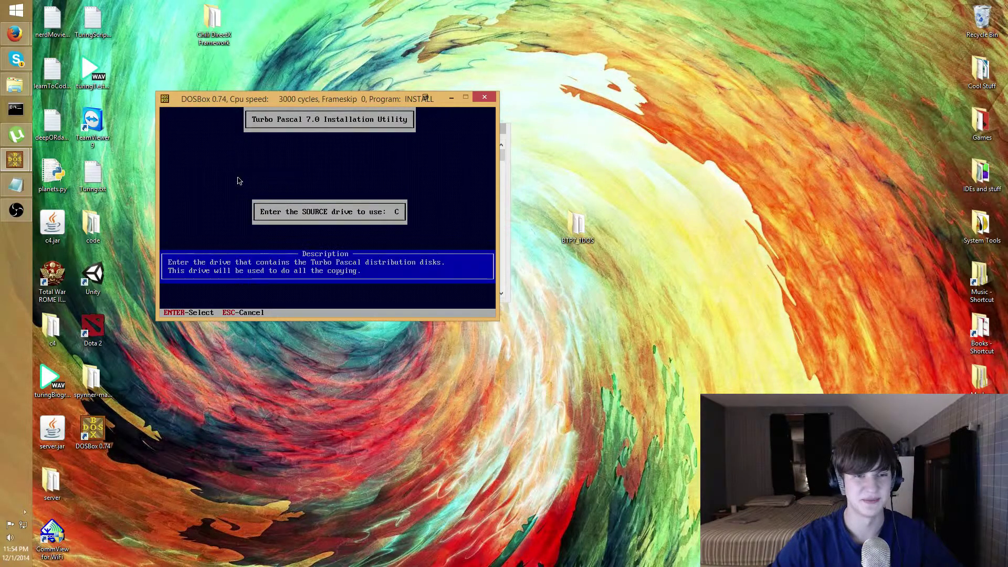
key(Return)
key(Return)
key(Return)
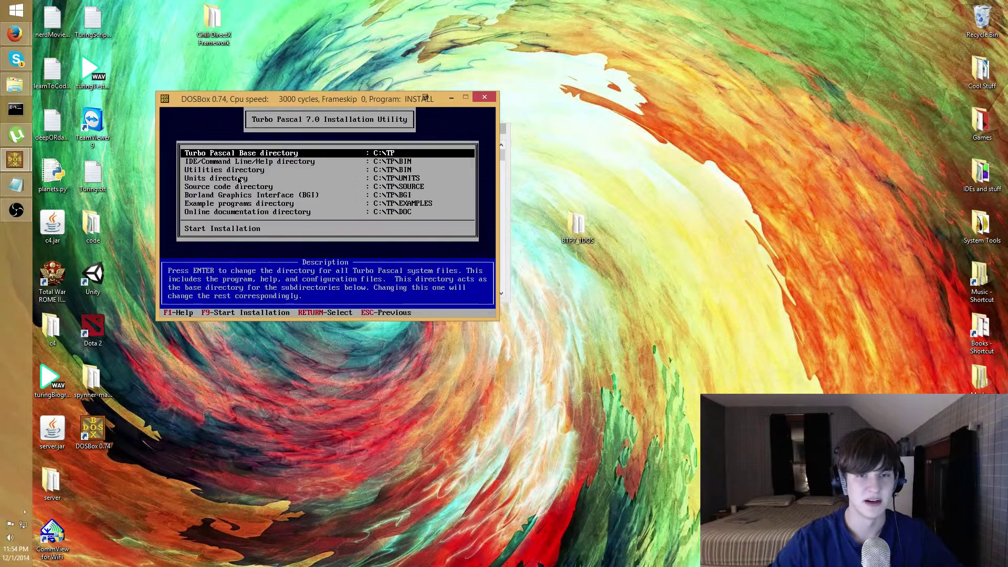
Start the Turbo Pascal 7.0 installation with the default C:\TP directories and continue to the README file on completion
key(Down)
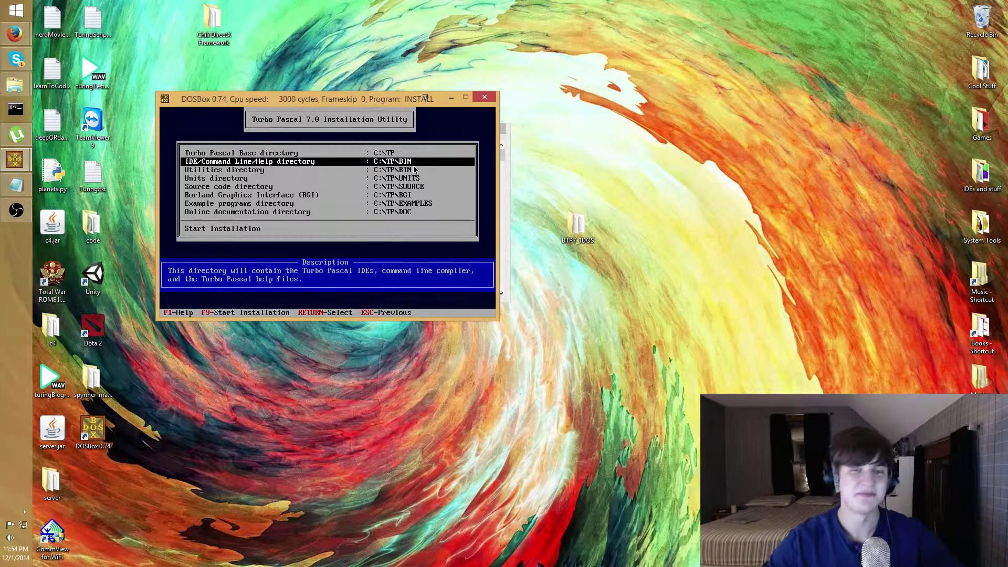
key(Down)
key(Up)
key(Down)
key(Down)
key(Down)
key(Down)
key(Down)
key(Down)
key(Down)
key(Return)
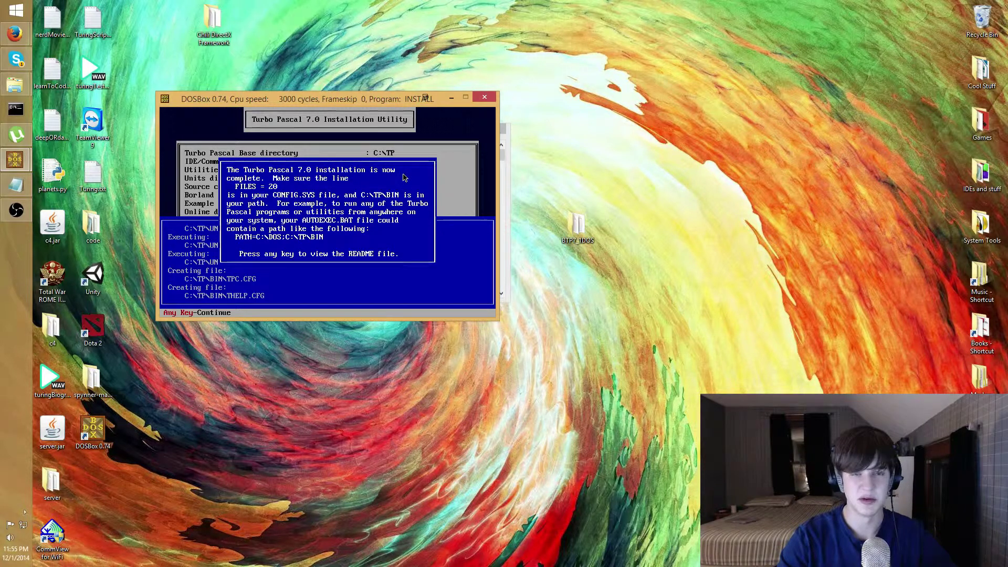
key(Return)
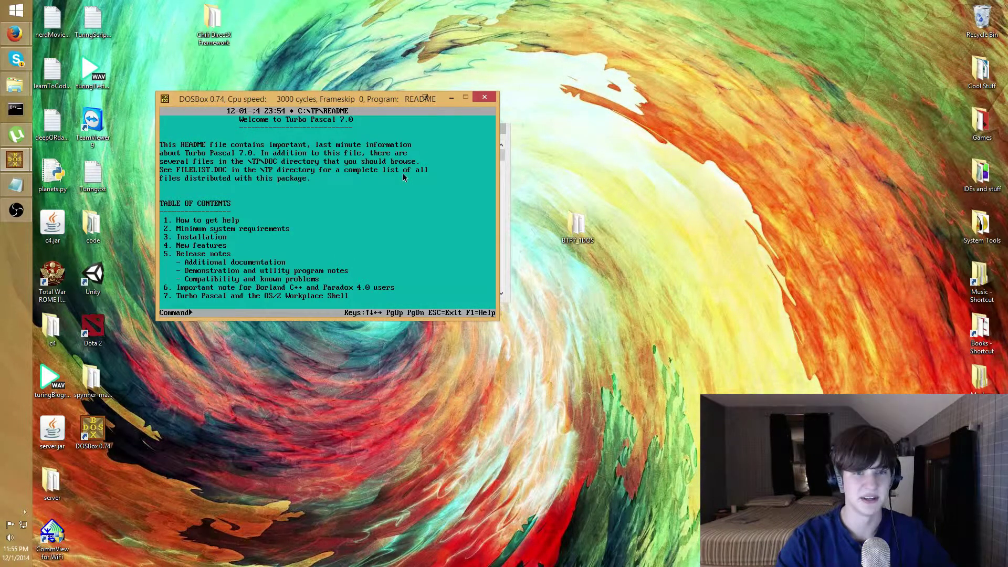
Exit the README viewer and change to the installed C:\TP\BIN directory
key(Escape)
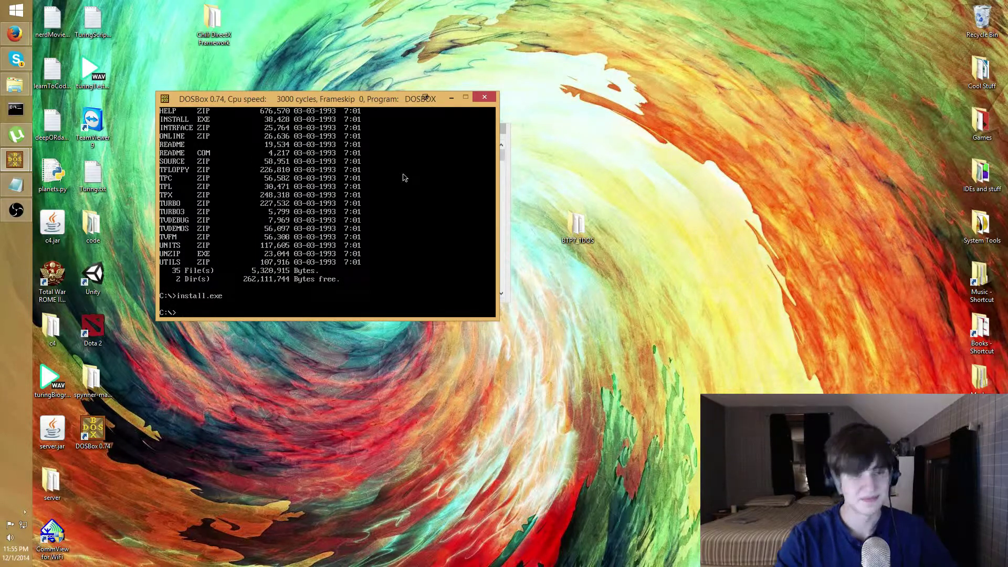
text(cd)
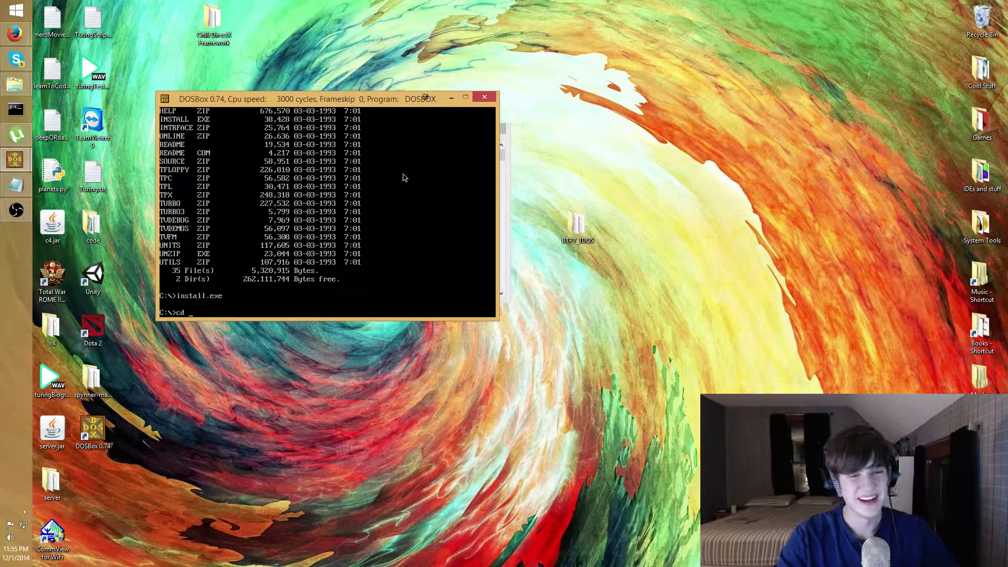
key(BackSpace)
key(BackSpace)
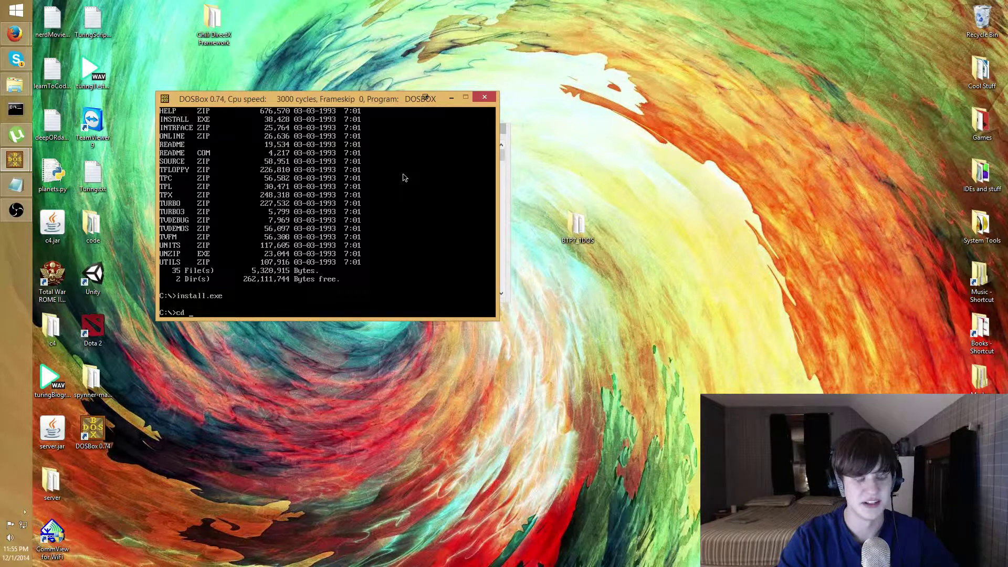
text(d tp)
key(Return)
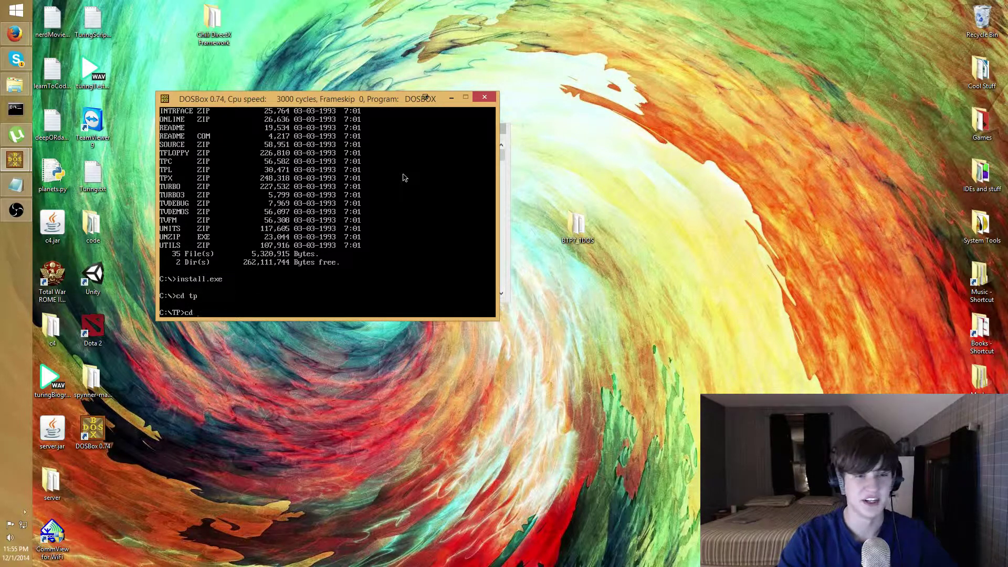
text(cd bin)
key(Return)
List the BIN directory's contents, then launch turbo.exe and move its window clear of the status window
text(dir)
key(Return)
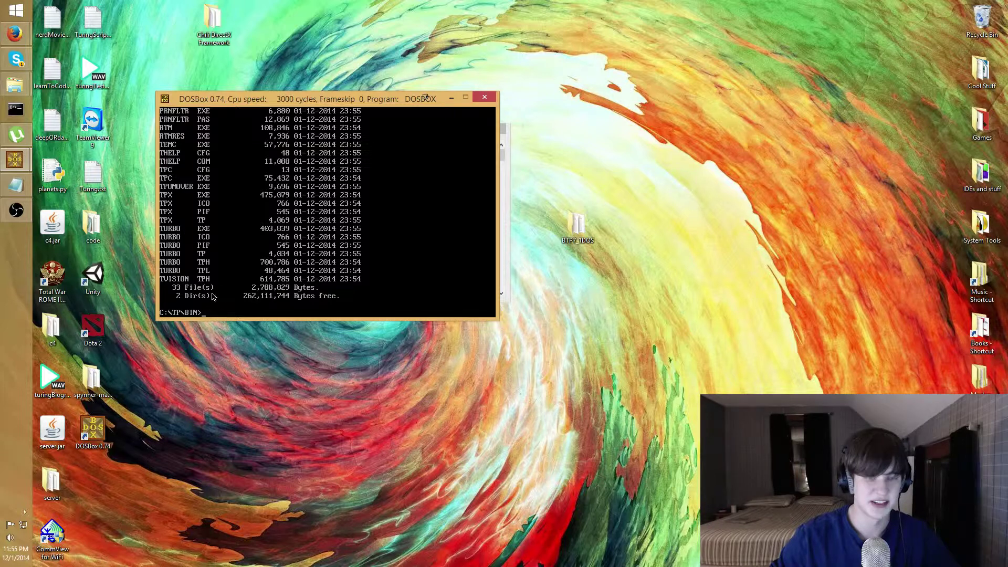
text(turbo.exe)
key(Return)
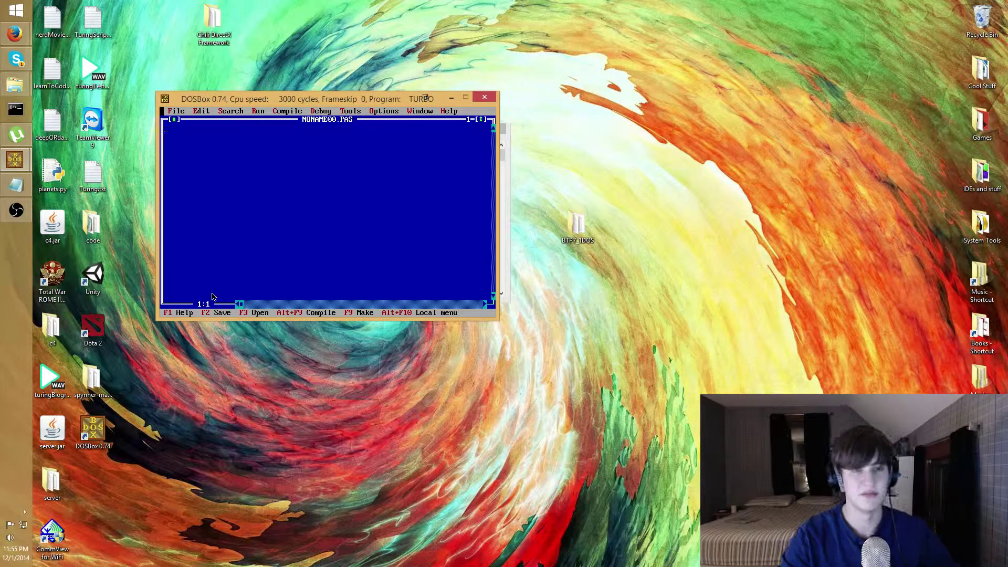
drag(337, 96, 391, 96)
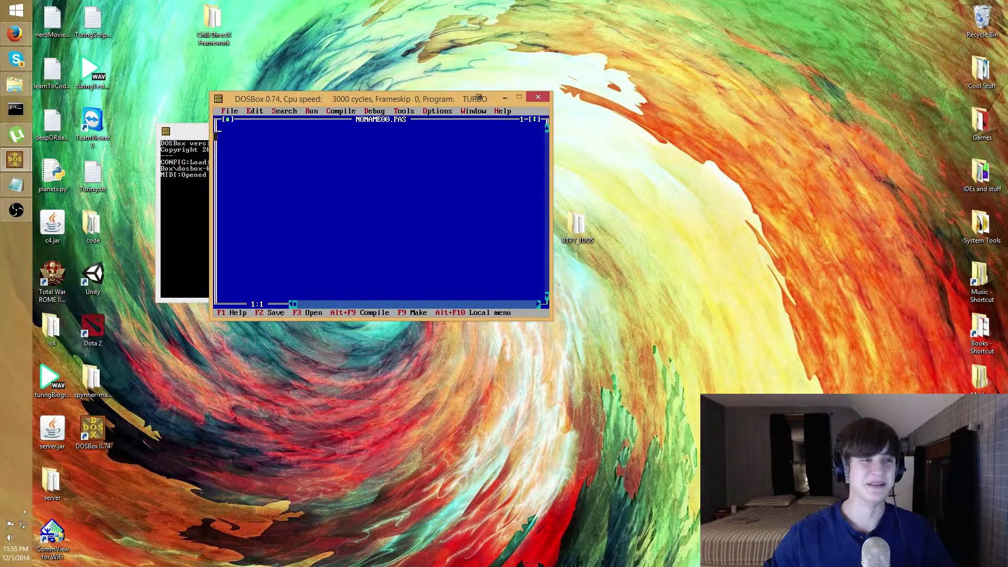
click(361, 168)
key(alt+Tab)
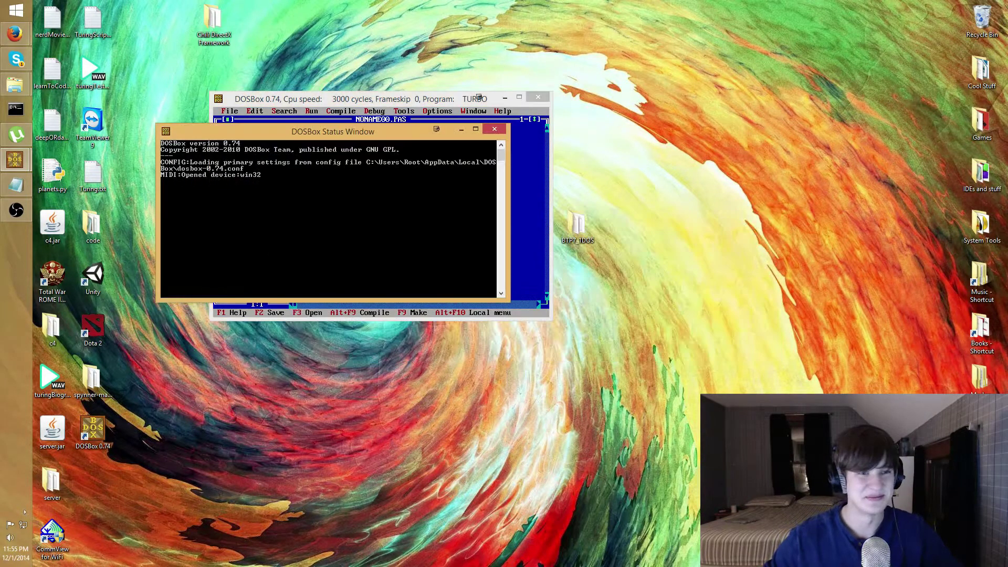
key(alt+Tab)
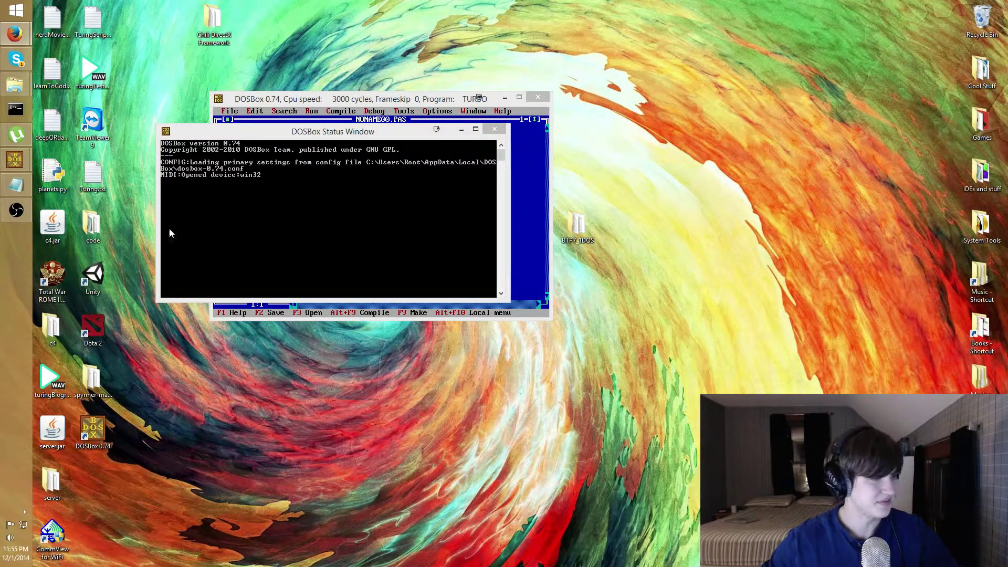
click(353, 112)
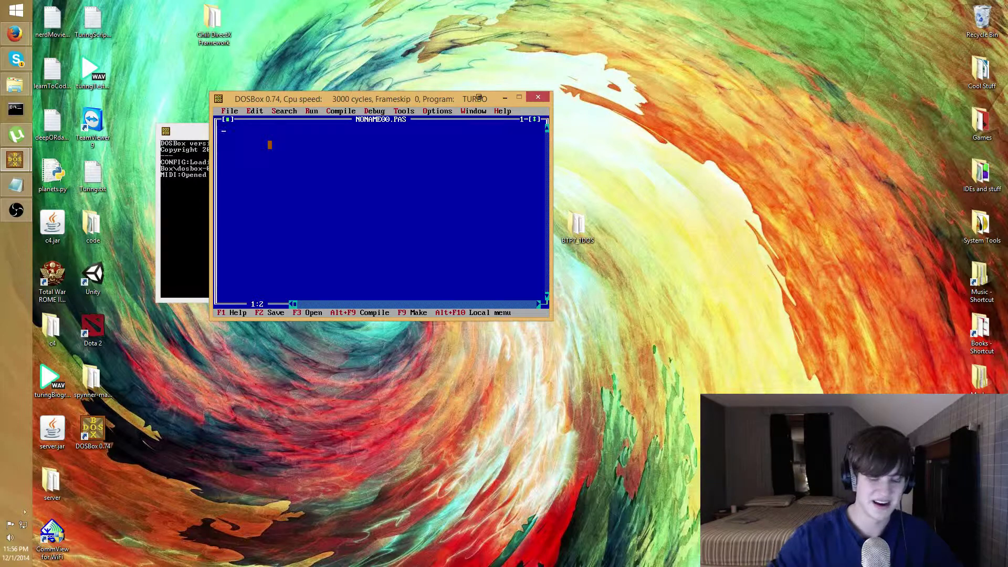
Start the source code with the header "program test" and a uses clause naming the wincrt unit
key(Left)
text(prog)
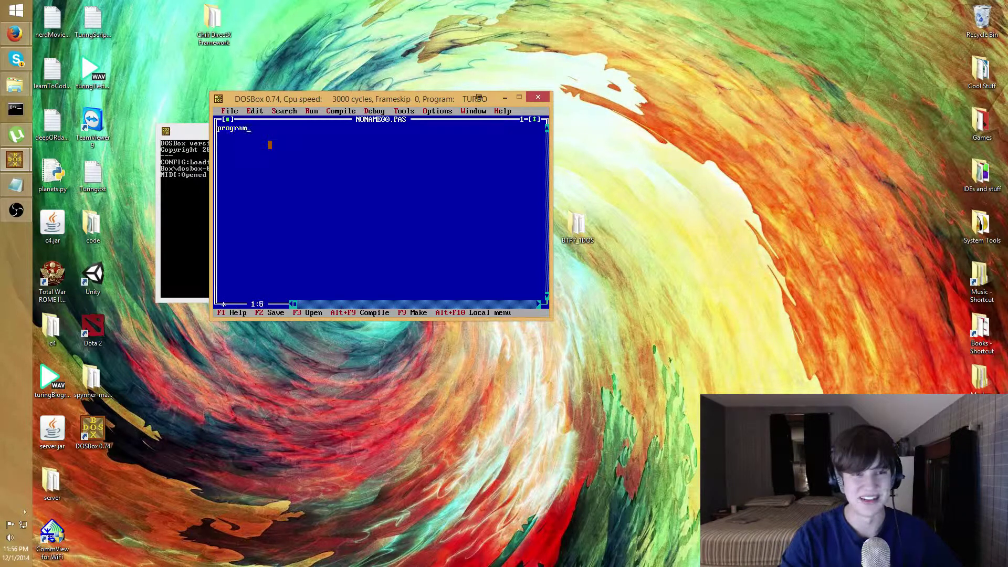
text(ram test;)
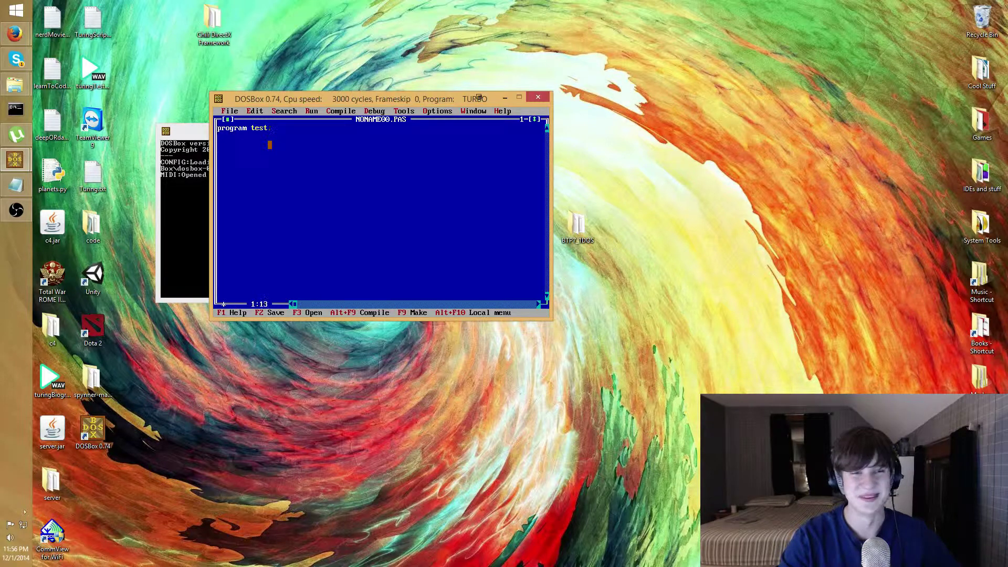
key(Return)
text(uses )
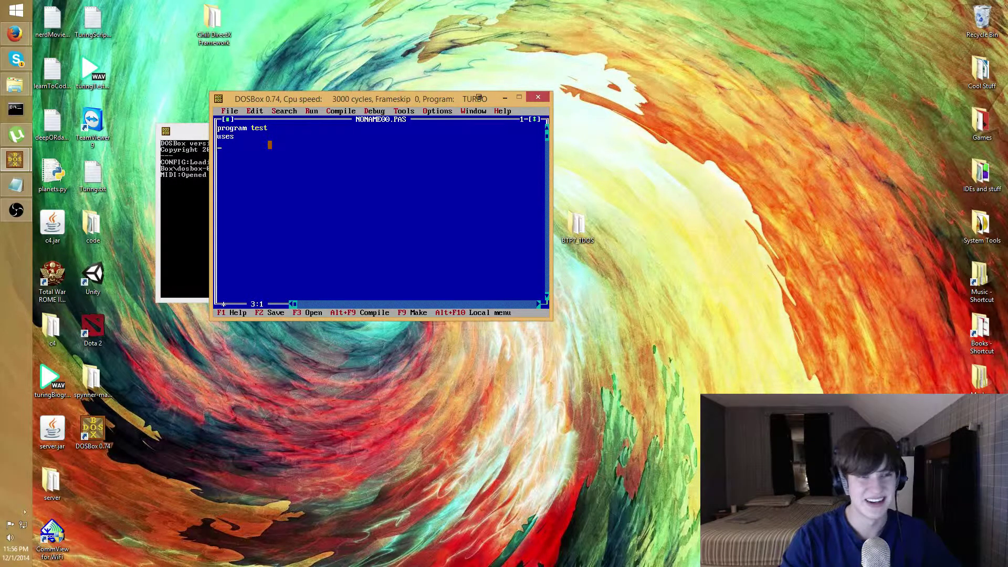
text(wincrt)
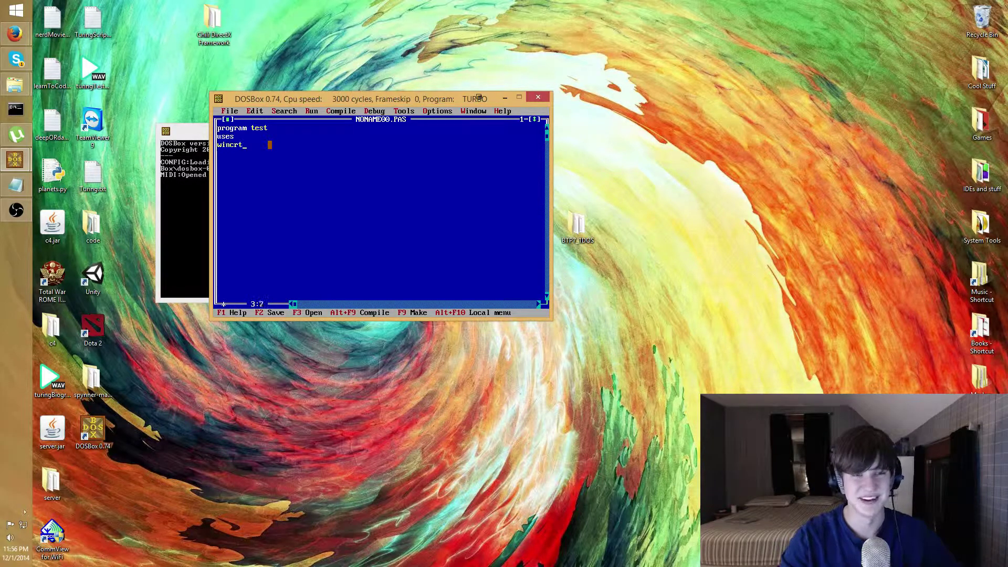
Add a main block from begin to end containing the statement write("hello world")
key(Return)
text(begin)
key(Return)
key(Return)
text(write)
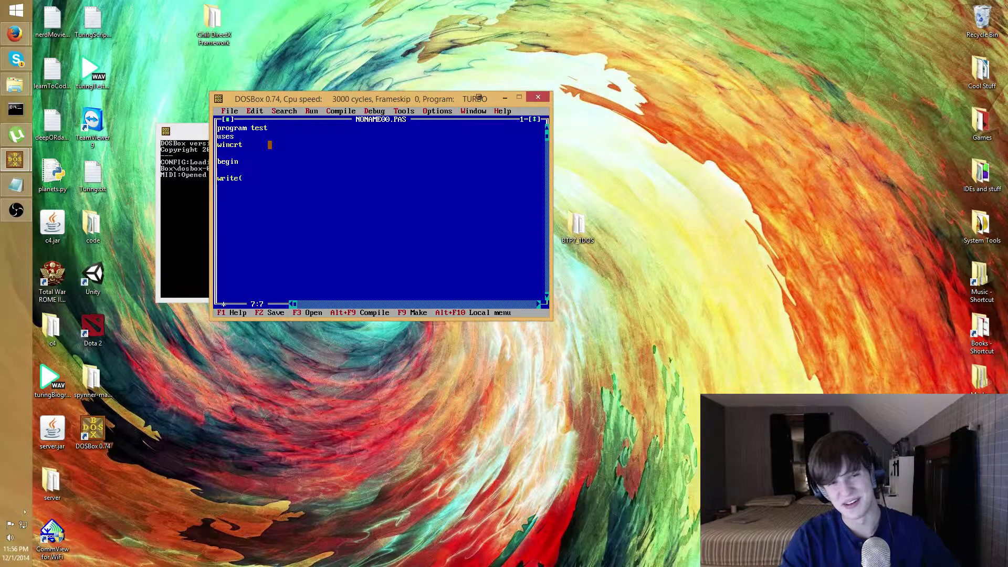
text(('hello world)
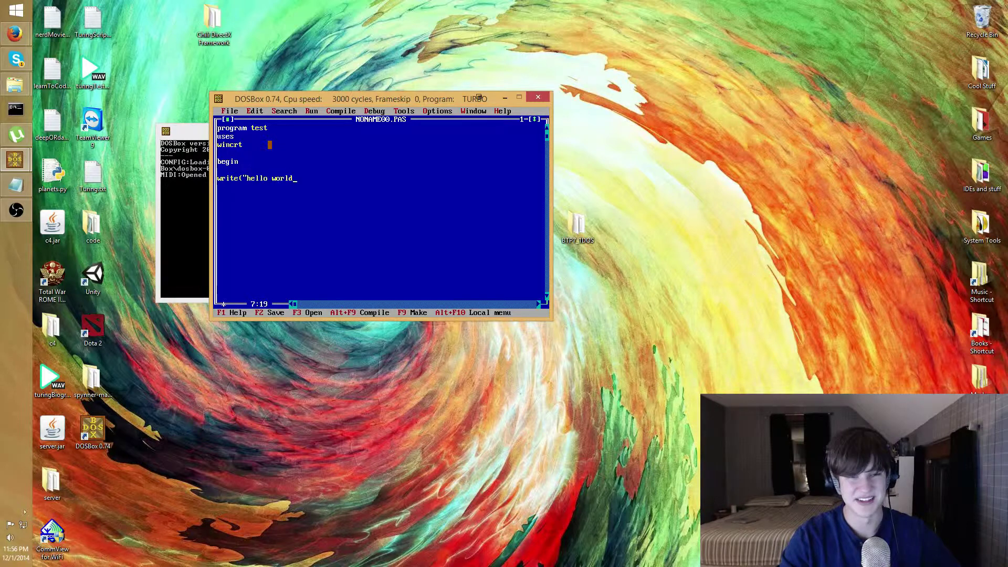
key(Return)
text(end)
Save the source file under the name test and try to run the program
key(alt+f)
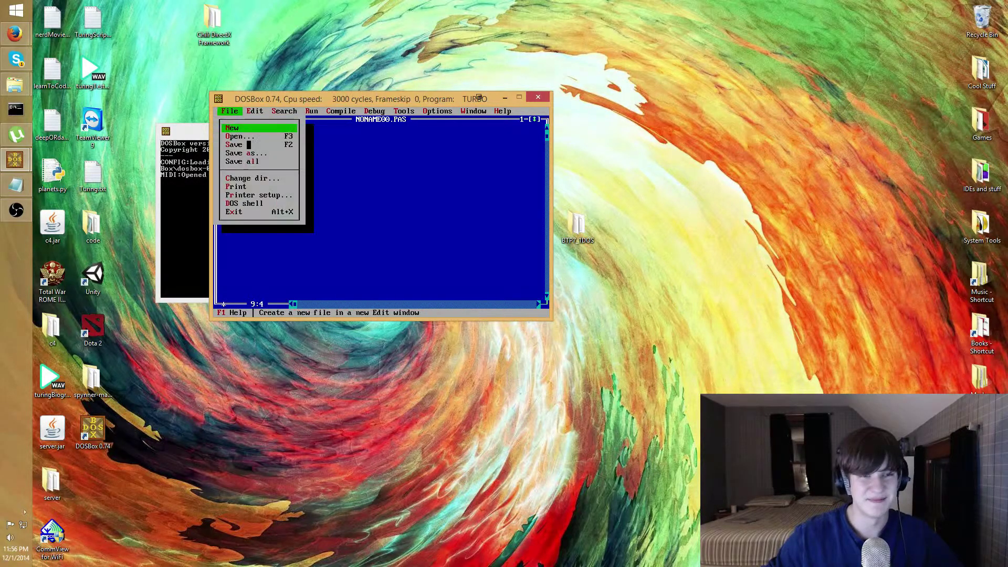
click(236, 145)
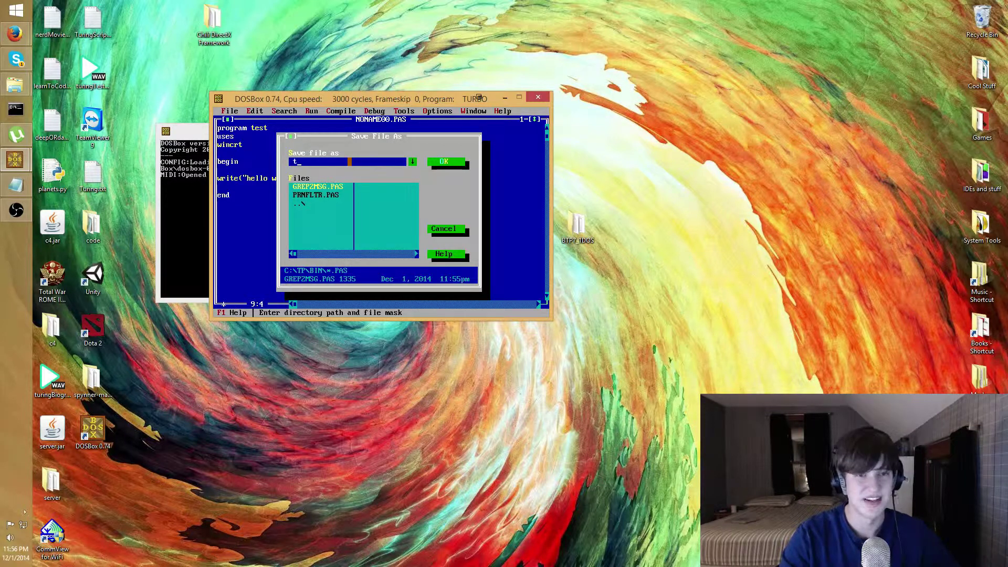
text(est)
key(Return)
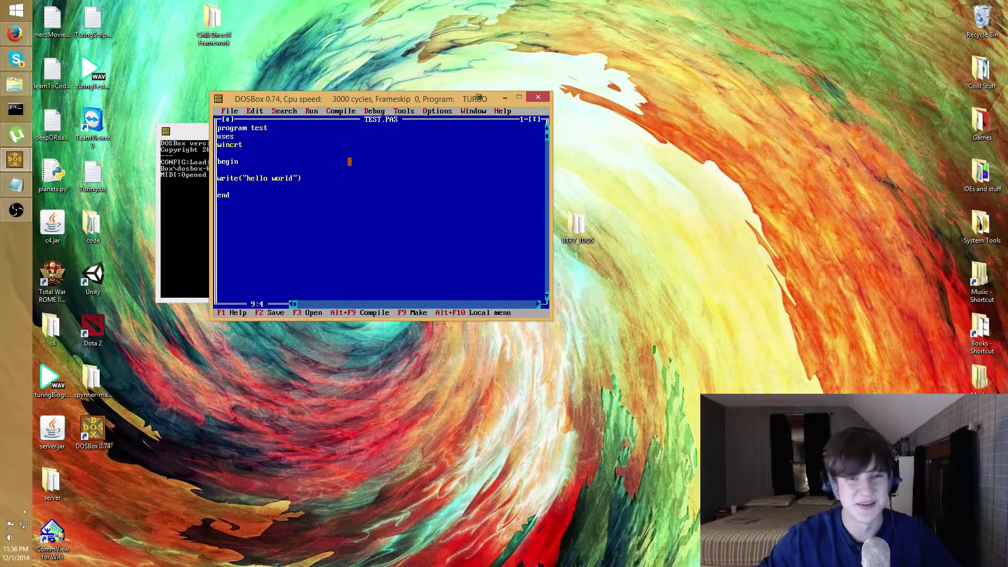
click(315, 111)
click(321, 128)
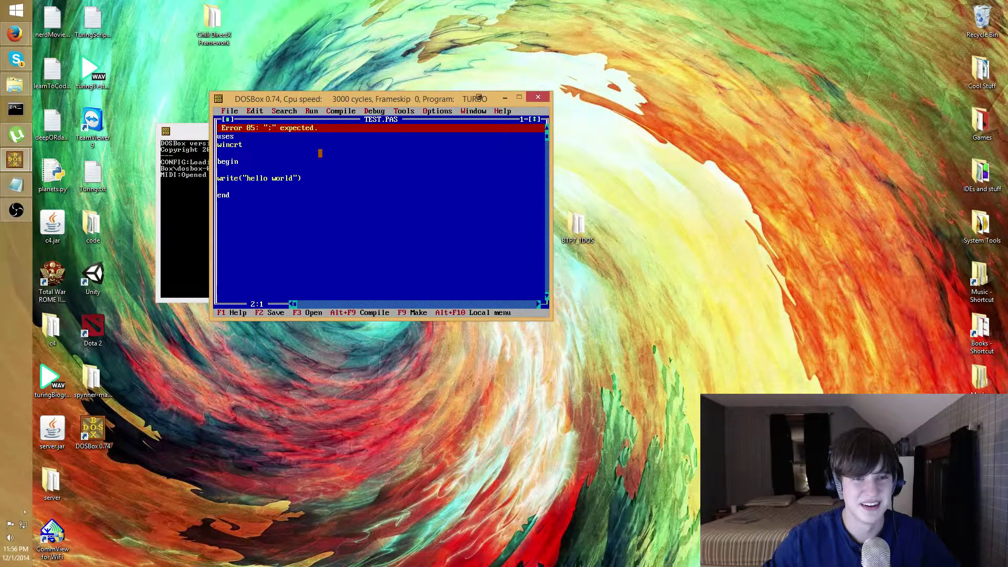
Add semicolons after program test, wincrt and the write statement, and run the program again
key(Up)
text(program test)
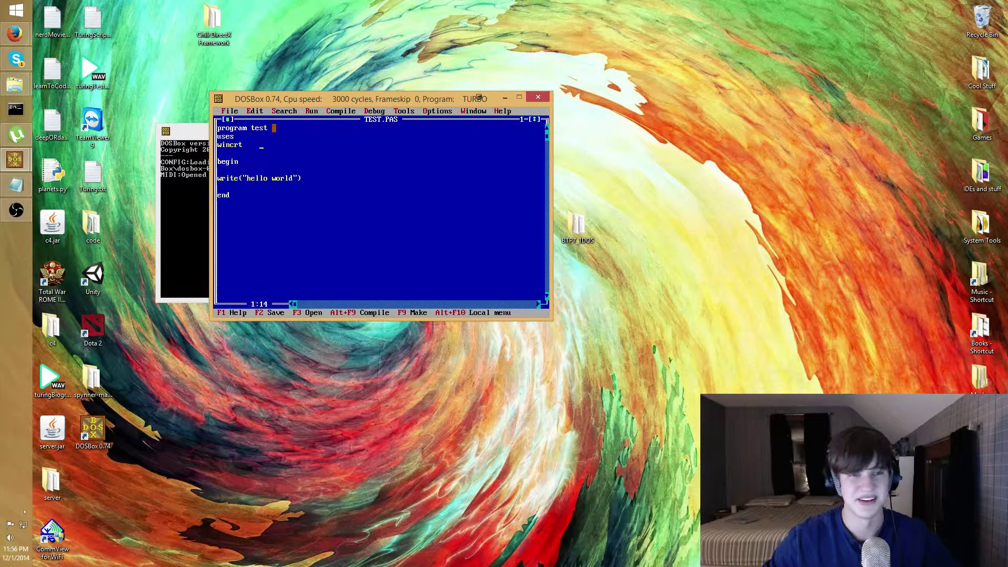
key(BackSpace)
text(;;)
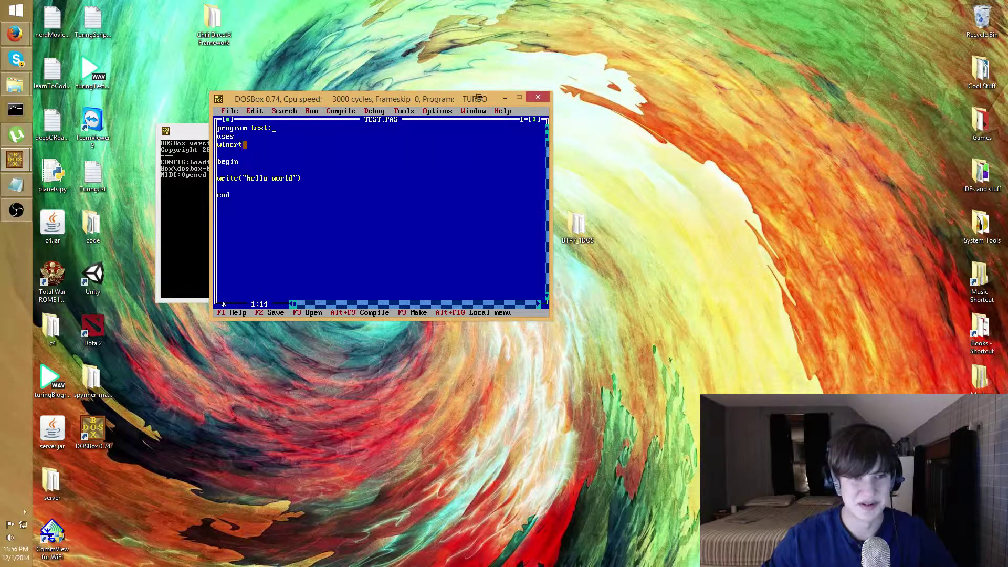
click(247, 145)
text(;)
click(305, 178)
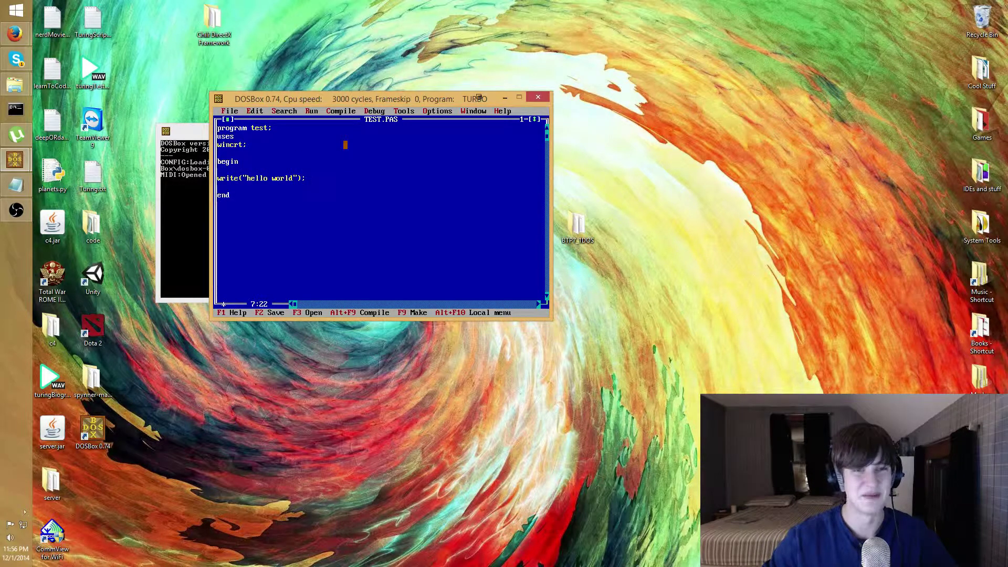
text(;)
key(alt+r)
click(317, 128)
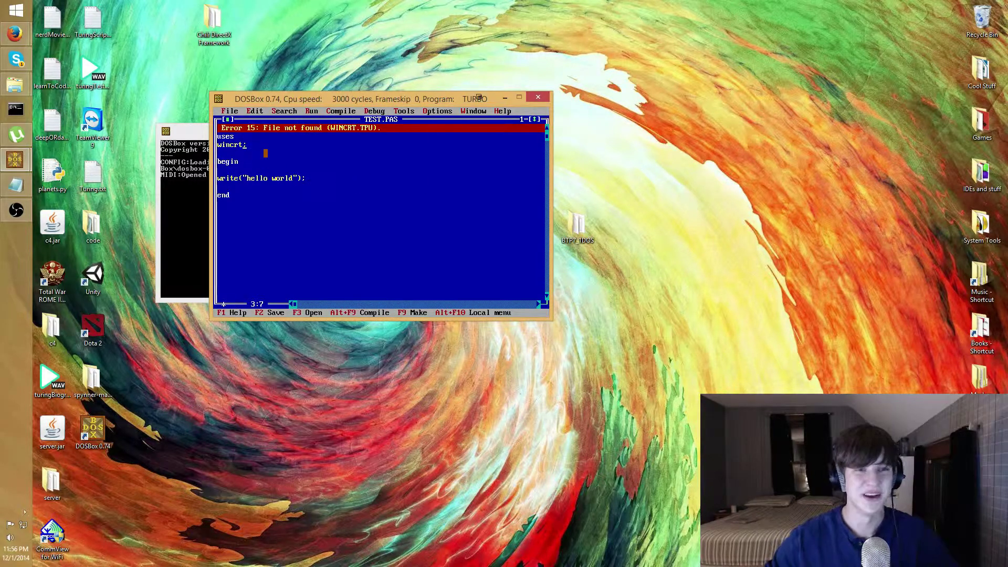
Replace the unit wincrt with crt in the uses clause and rerun the program
key(BackSpace)
key(BackSpace)
key(BackSpace)
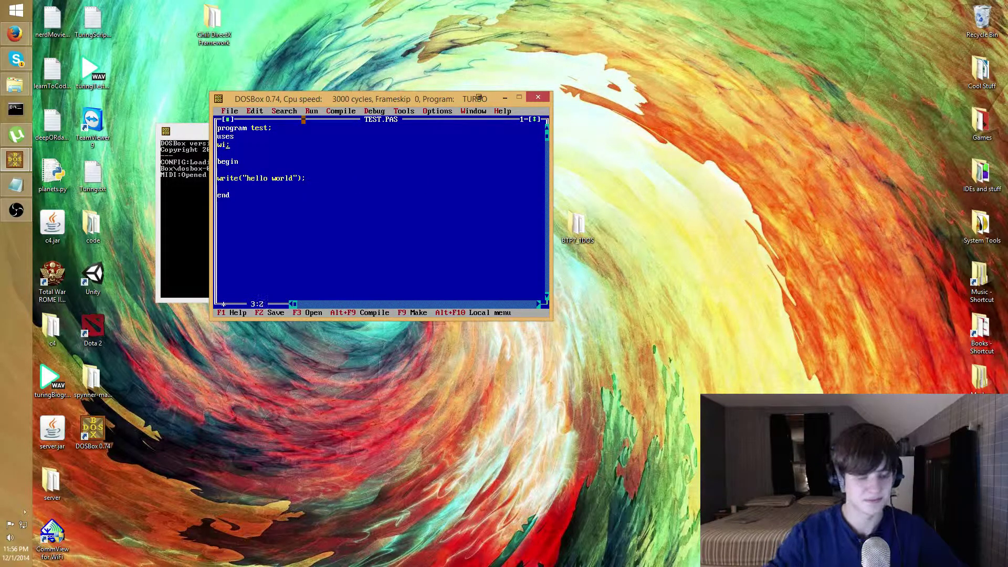
key(BackSpace)
key(BackSpace)
key(BackSpace)
text(crt)
click(315, 111)
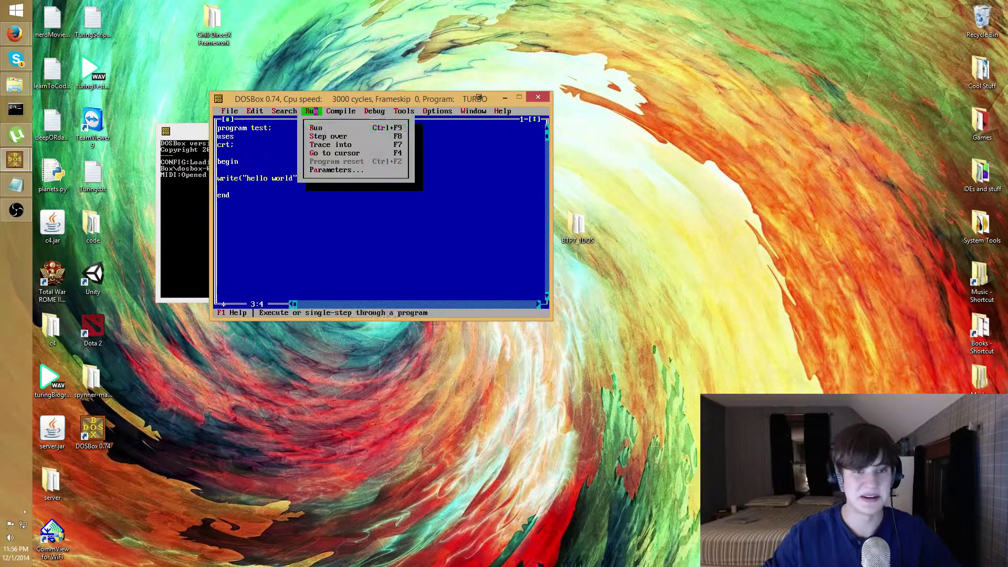
click(319, 128)
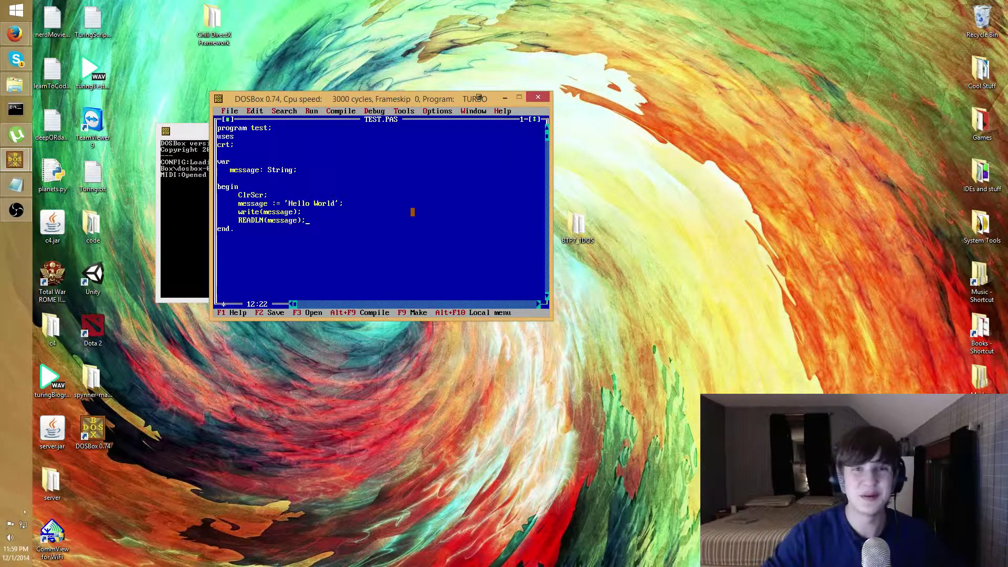
Save the updated test program and run it to display its Hello World message
click(230, 110)
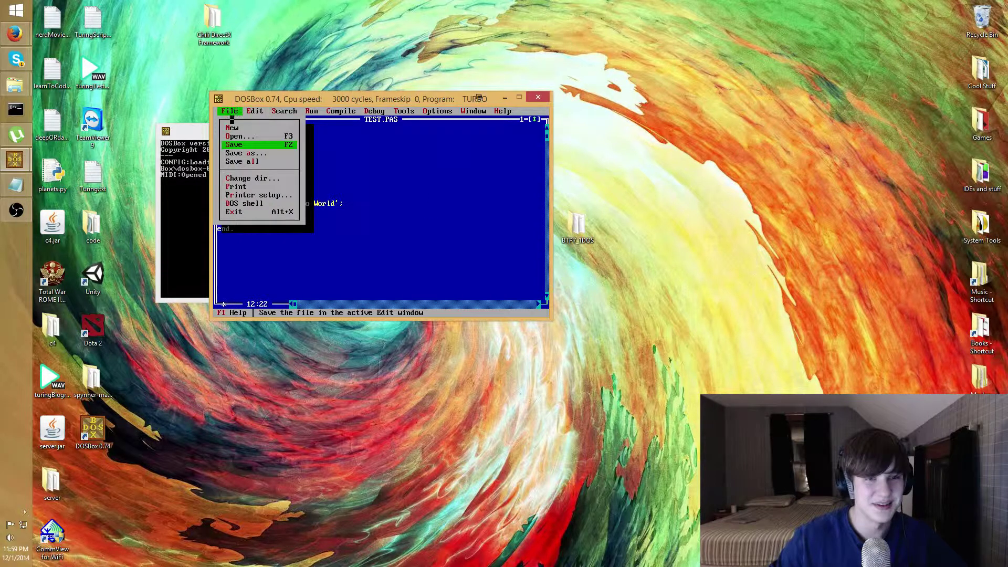
click(235, 145)
click(311, 110)
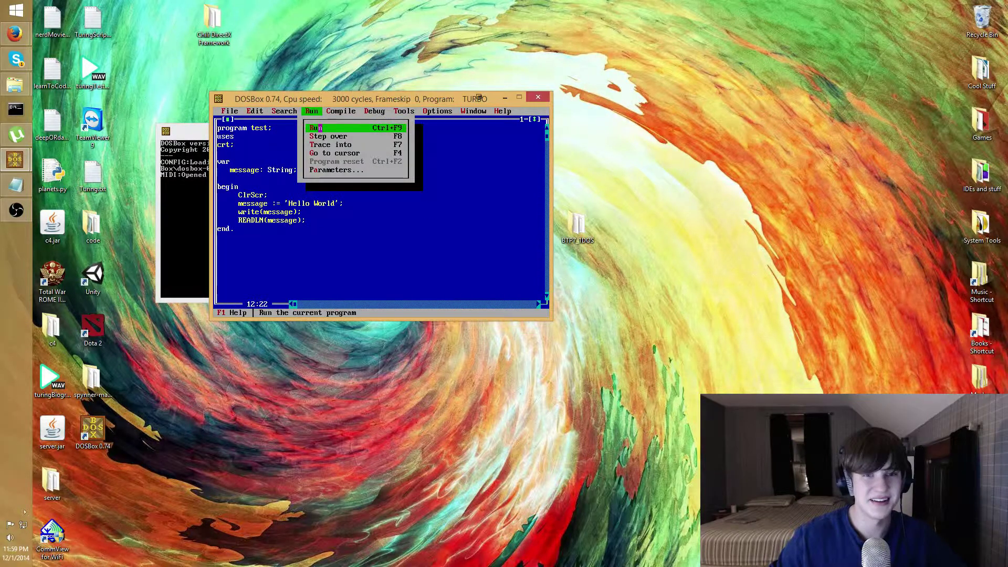
click(320, 128)
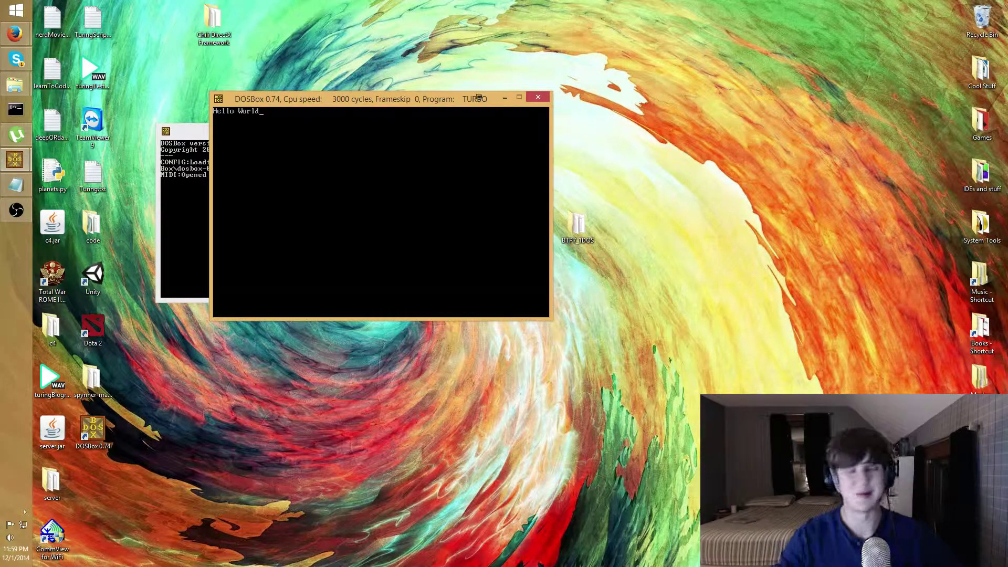